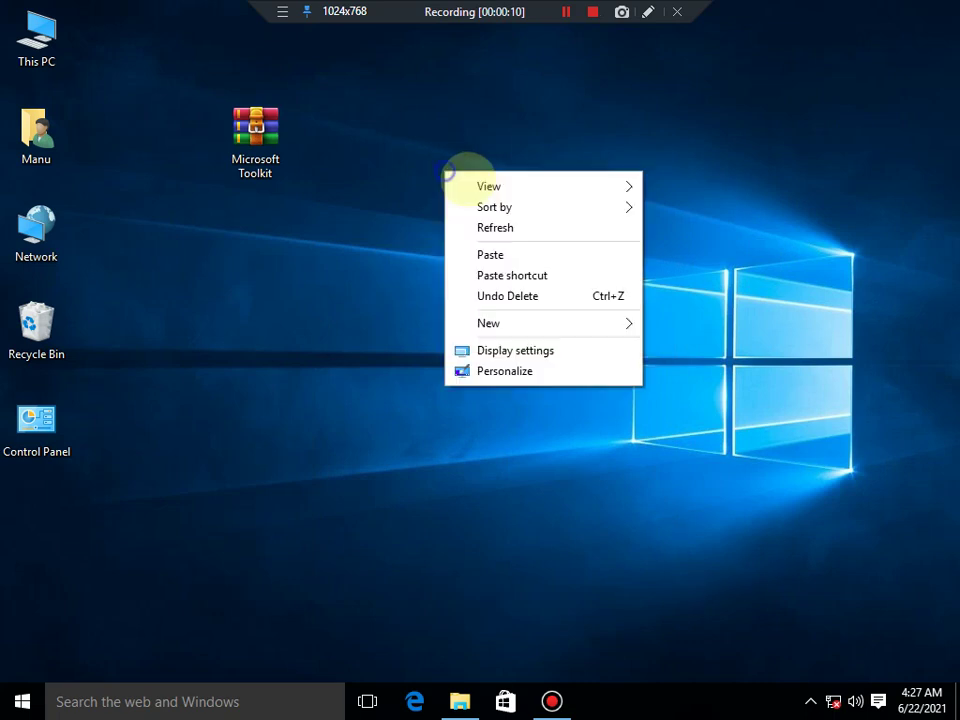
click(472, 226)
right_click(479, 186)
click(515, 239)
right_click(407, 176)
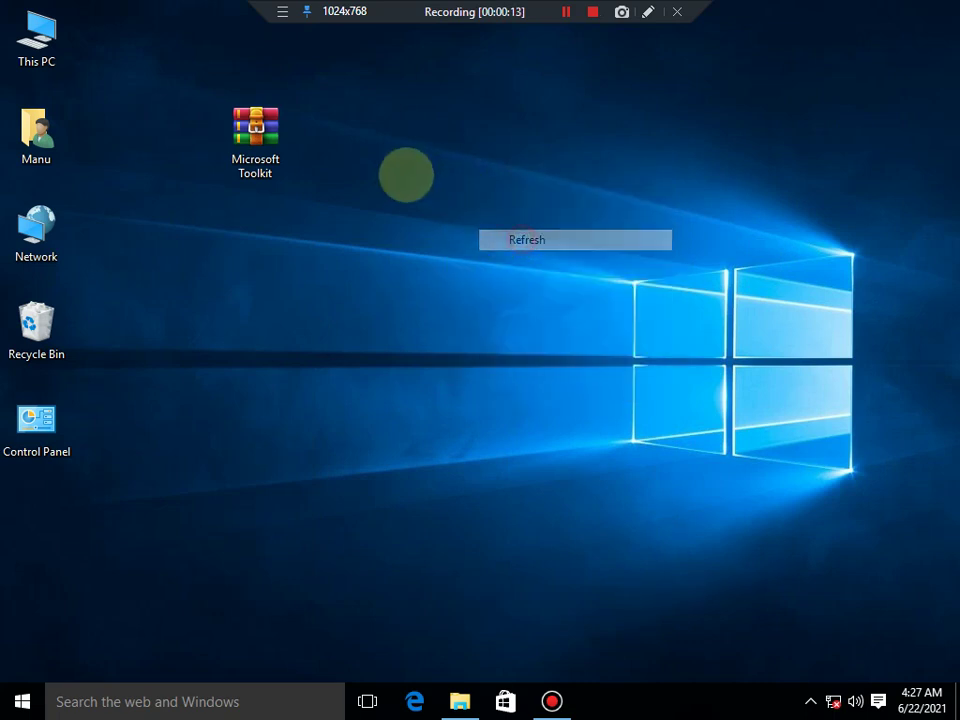
click(462, 232)
right_click(441, 177)
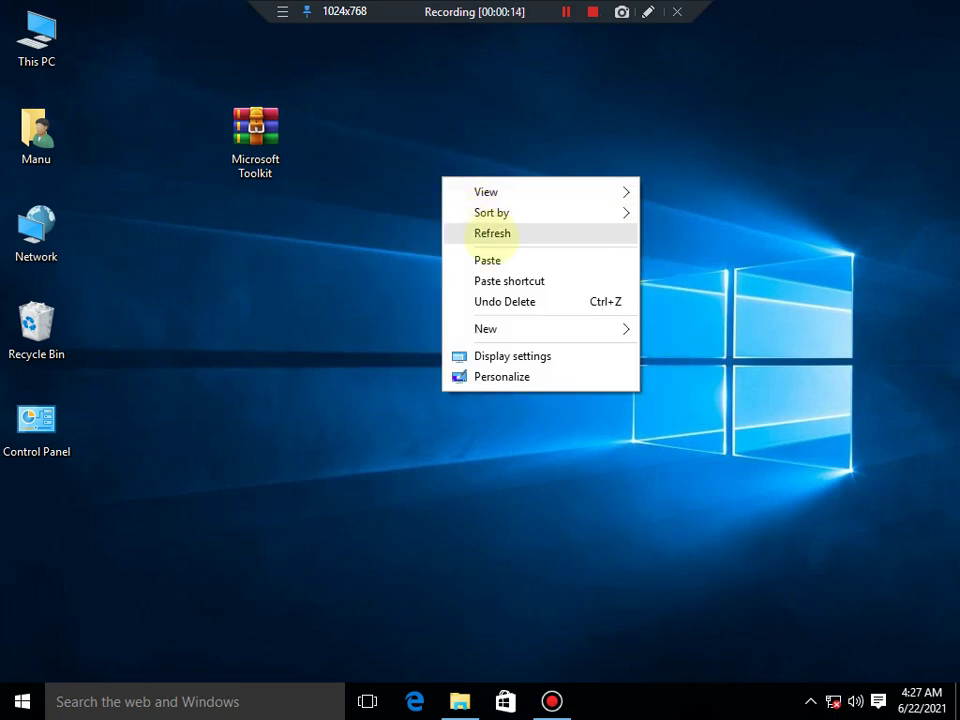
click(492, 232)
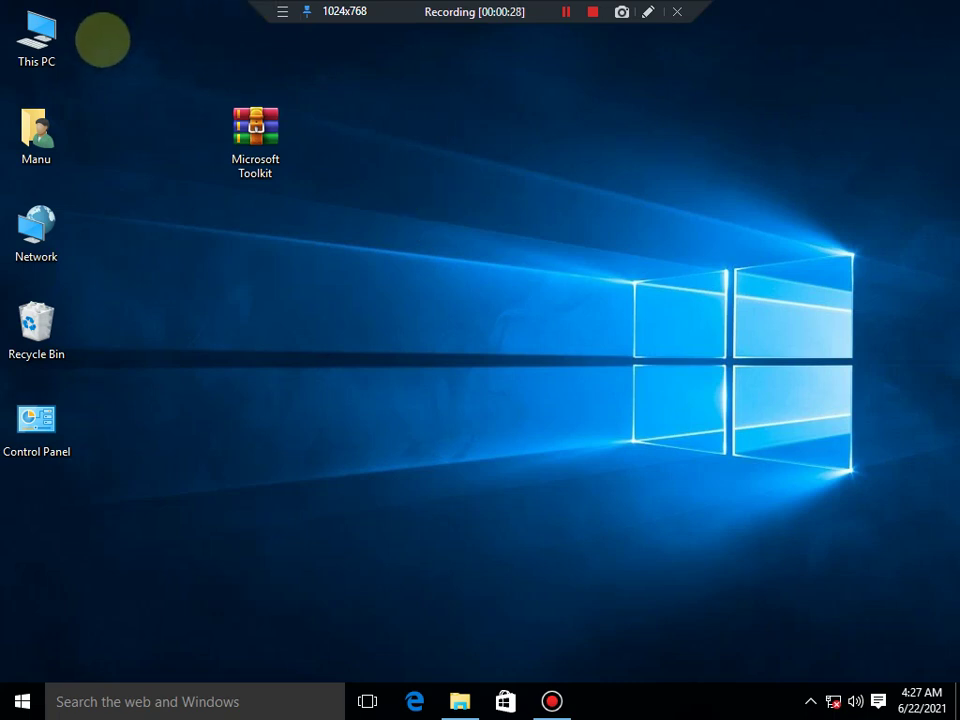
- Check the Windows edition and activation status in the computer's properties and activation settings, and close both windows
right_click(40, 38)
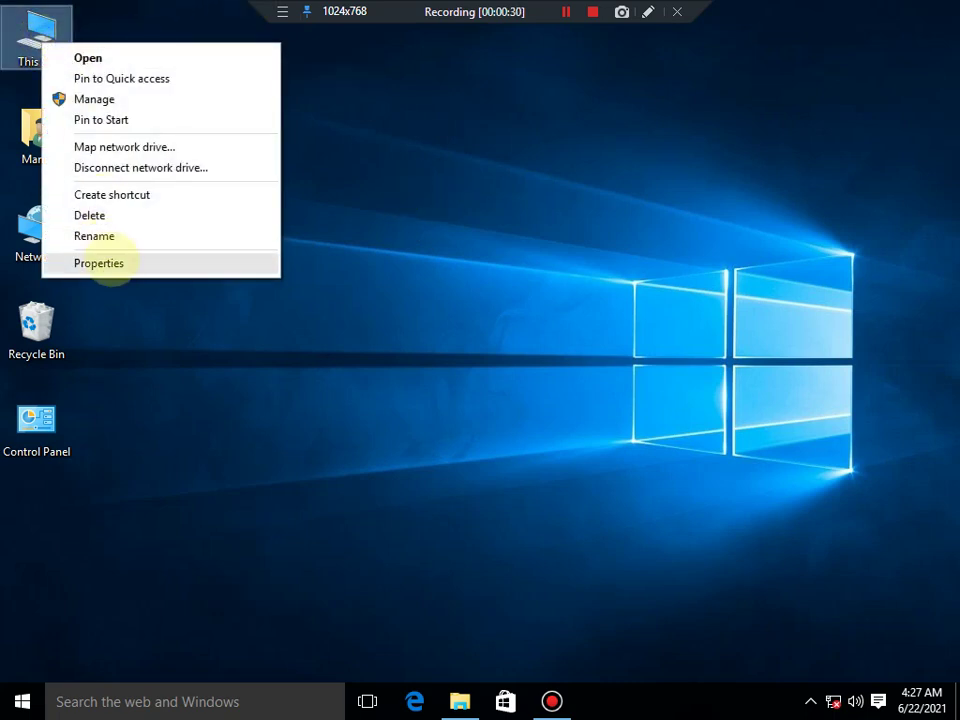
click(100, 263)
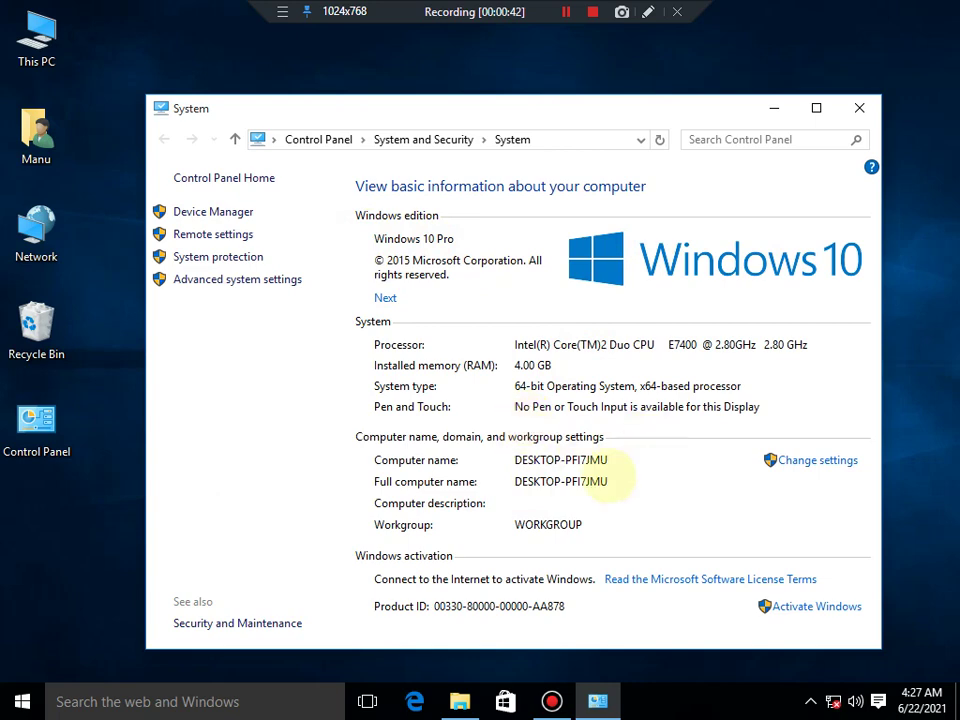
click(815, 605)
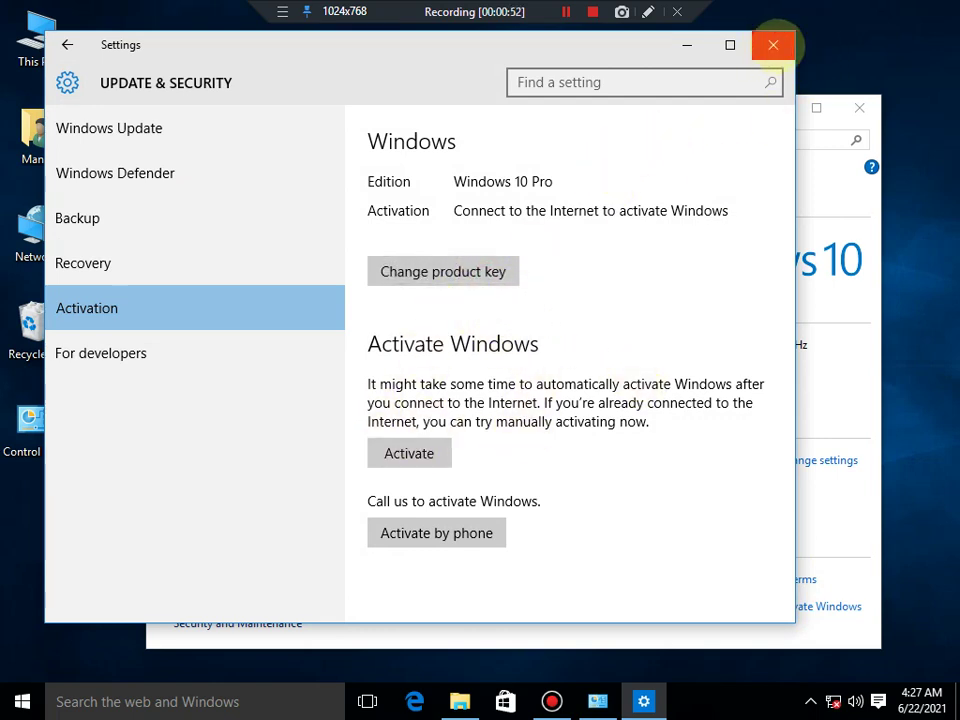
click(773, 44)
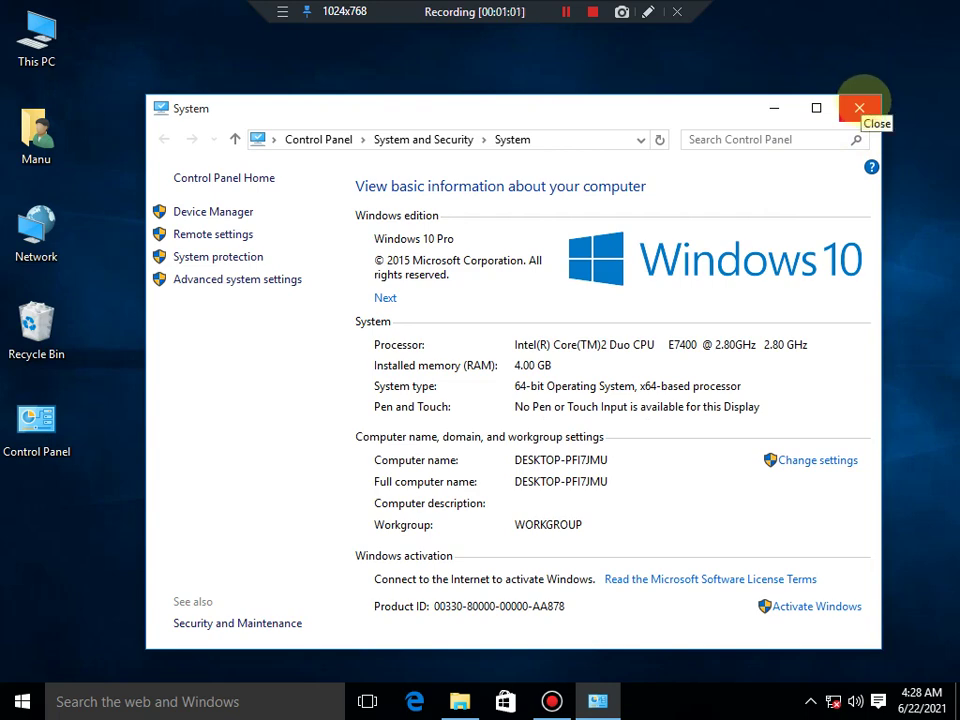
click(859, 108)
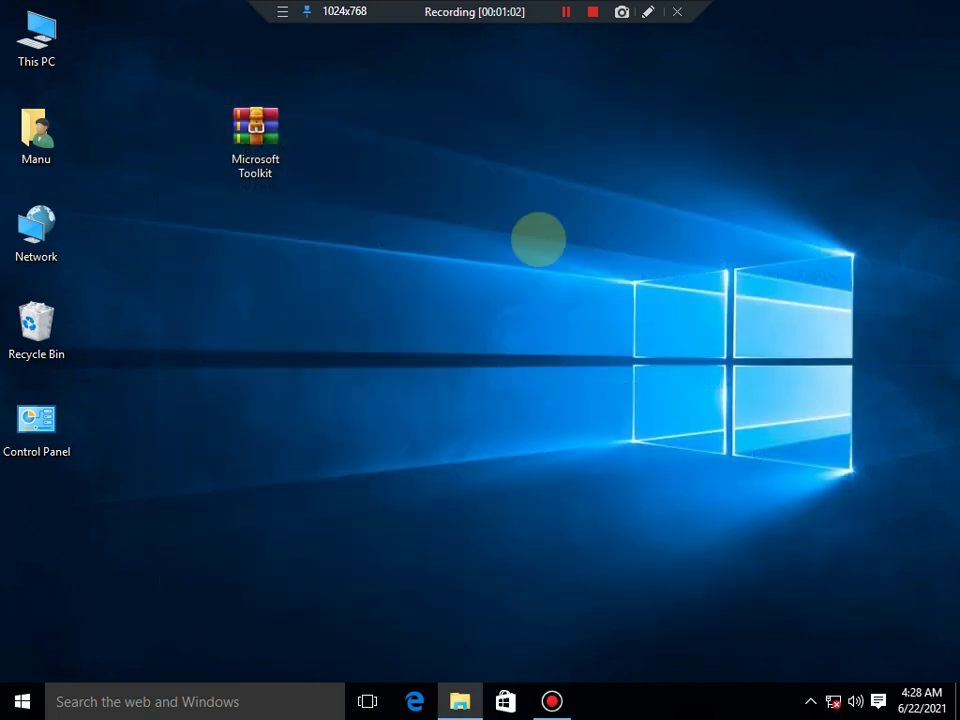
right_click(508, 235)
click(604, 288)
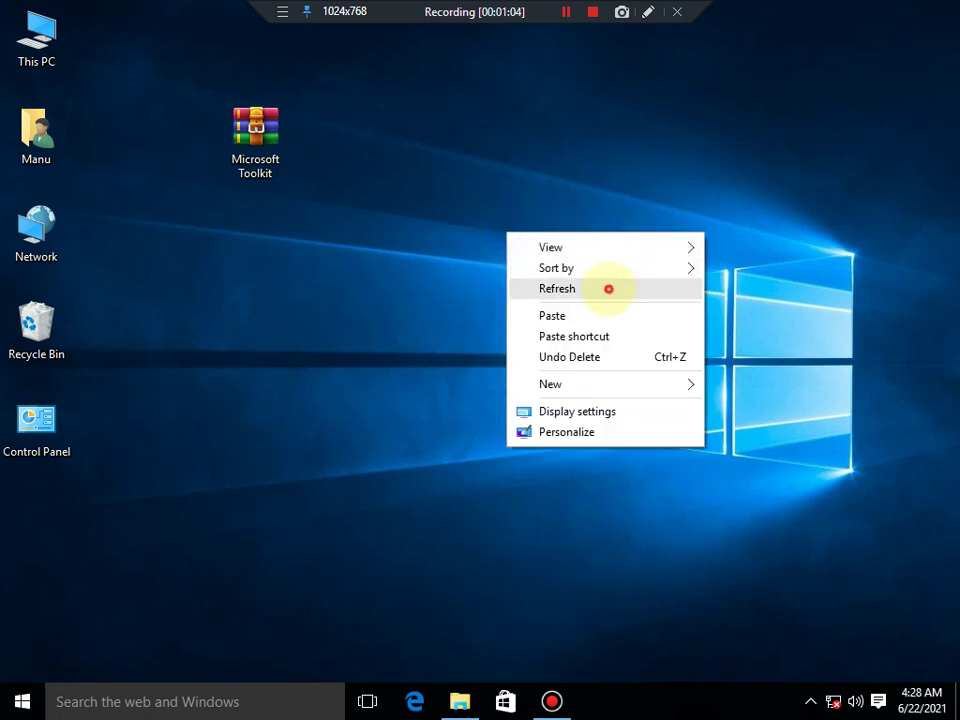
right_click(462, 167)
click(574, 220)
drag(276, 170, 476, 168)
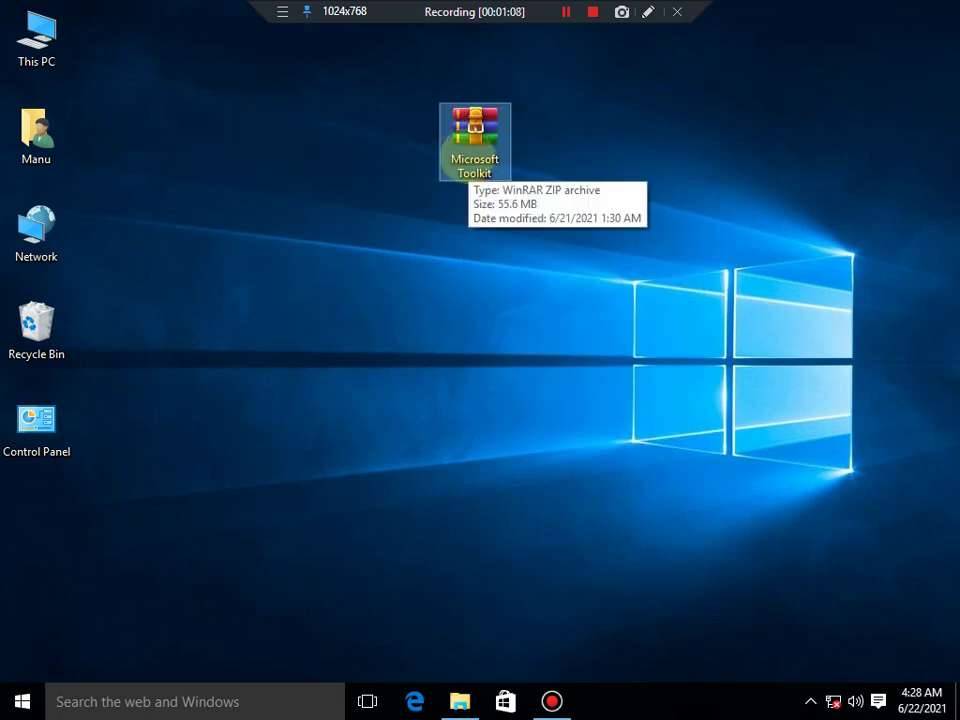
drag(440, 145, 340, 150)
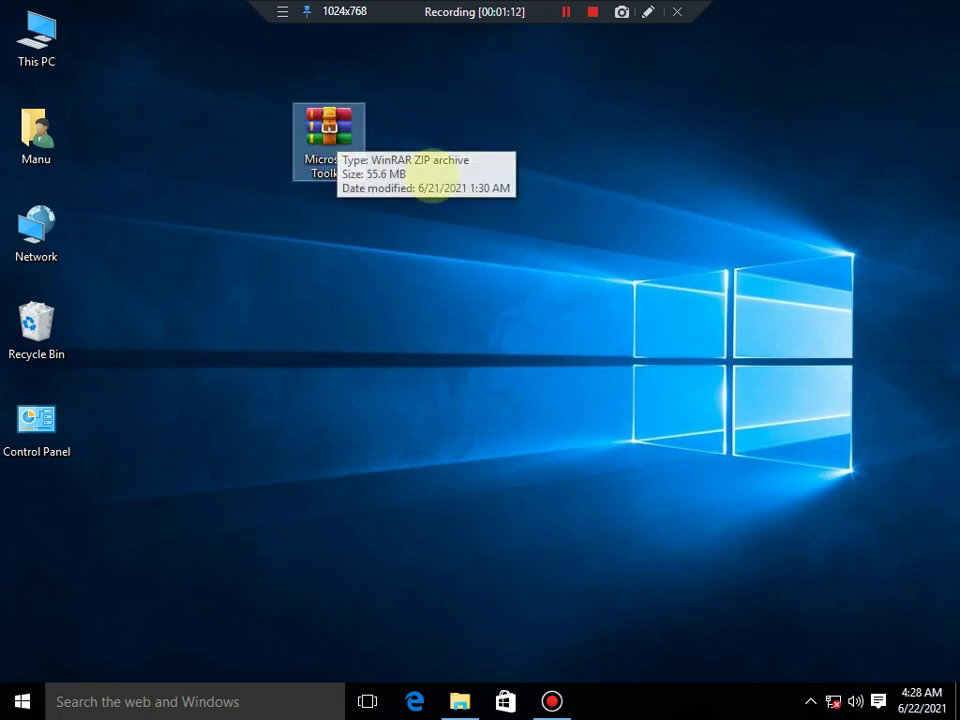
right_click(433, 176)
click(490, 232)
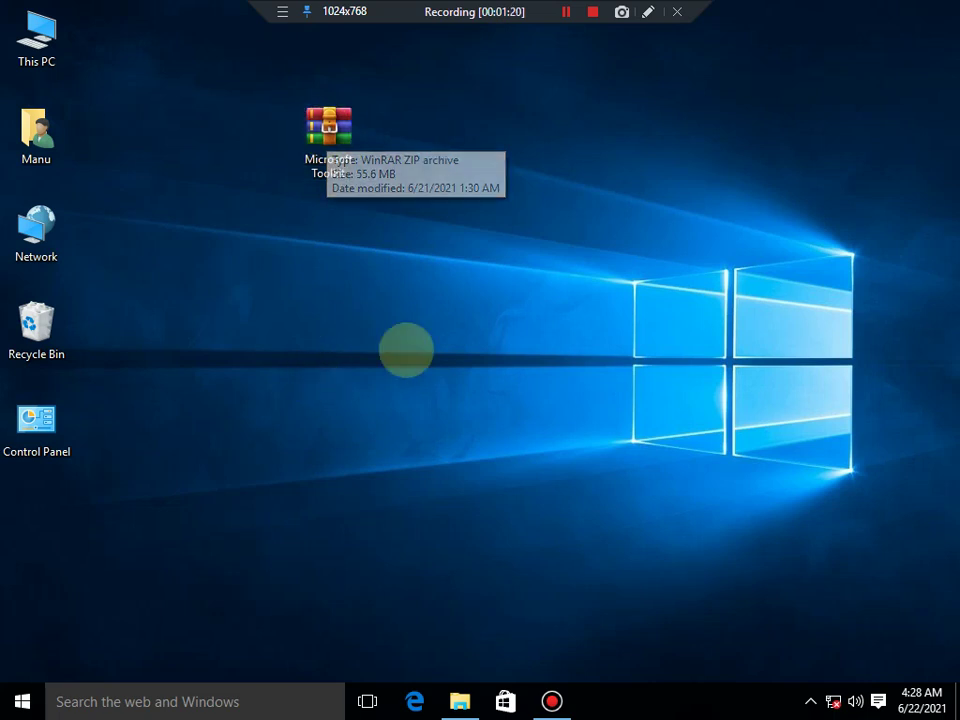
drag(327, 140, 285, 190)
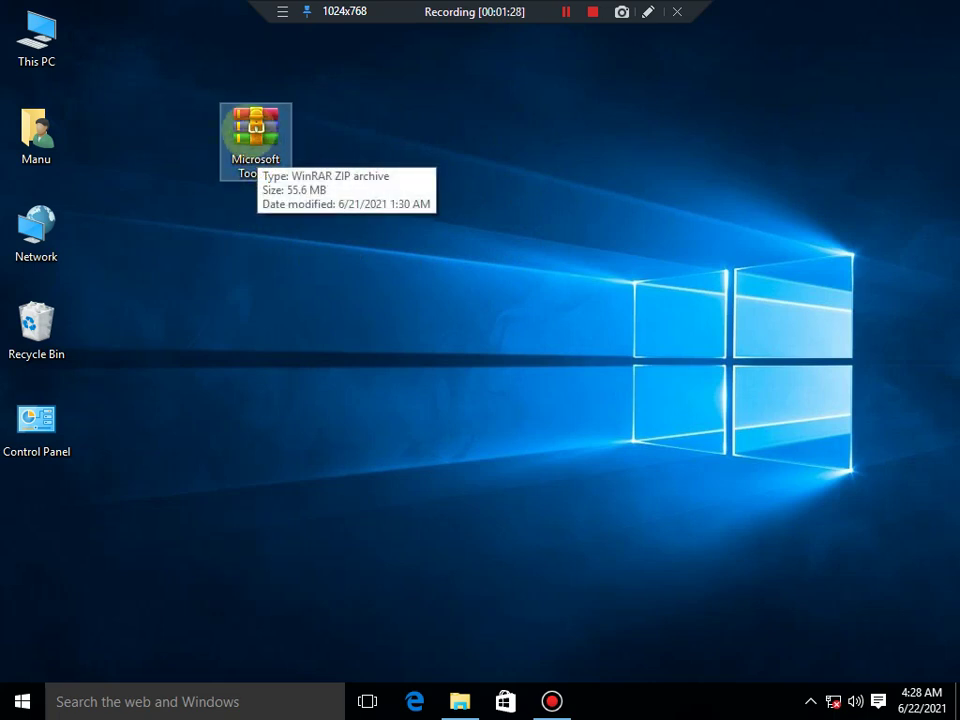
- Extract the Microsoft Toolkit archive on the desktop into its own folder, entering the archive password and making it visible before confirming
right_click(249, 132)
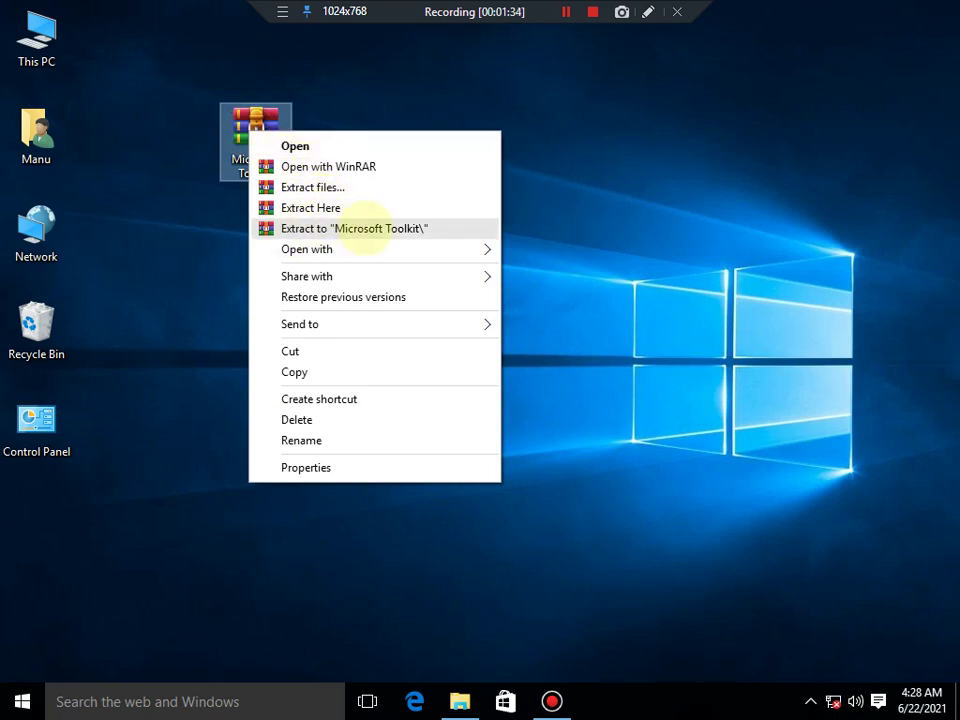
click(366, 229)
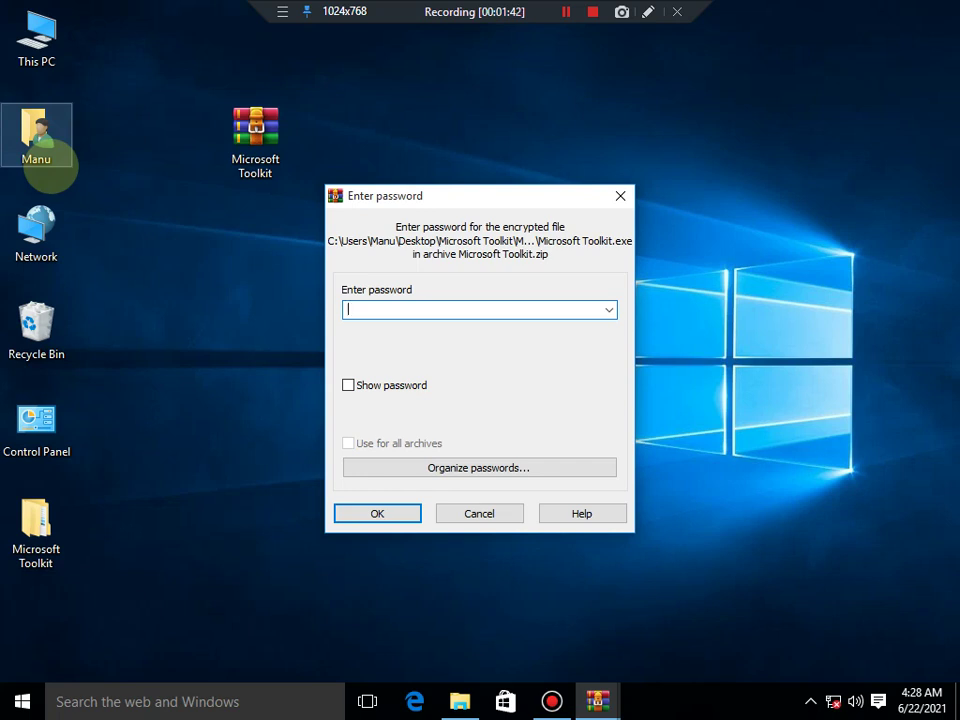
click(566, 12)
click(566, 12)
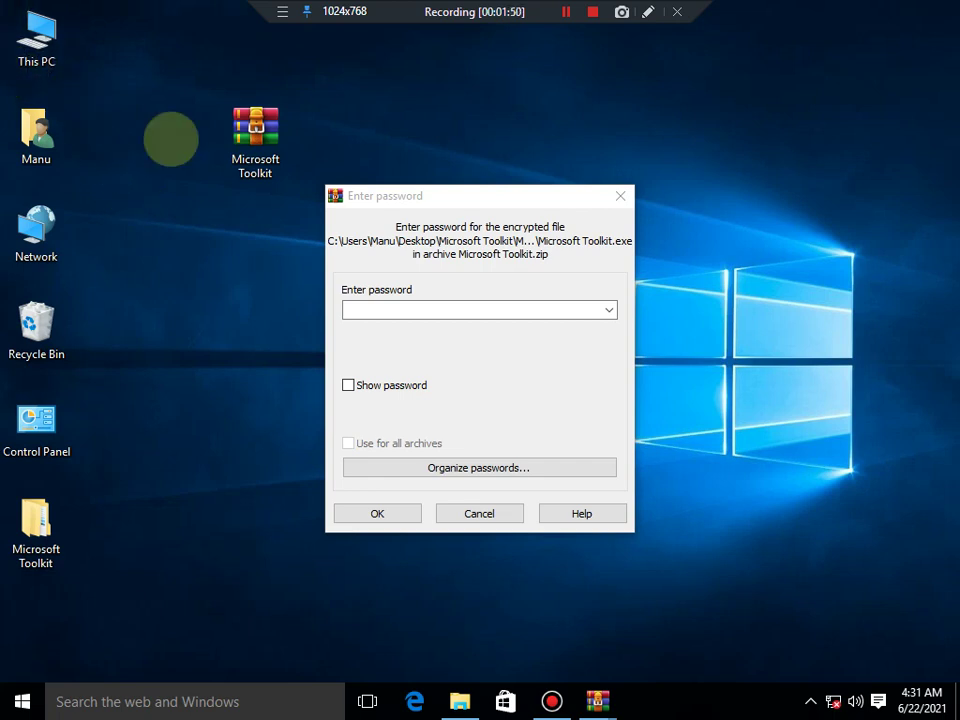
click(381, 312)
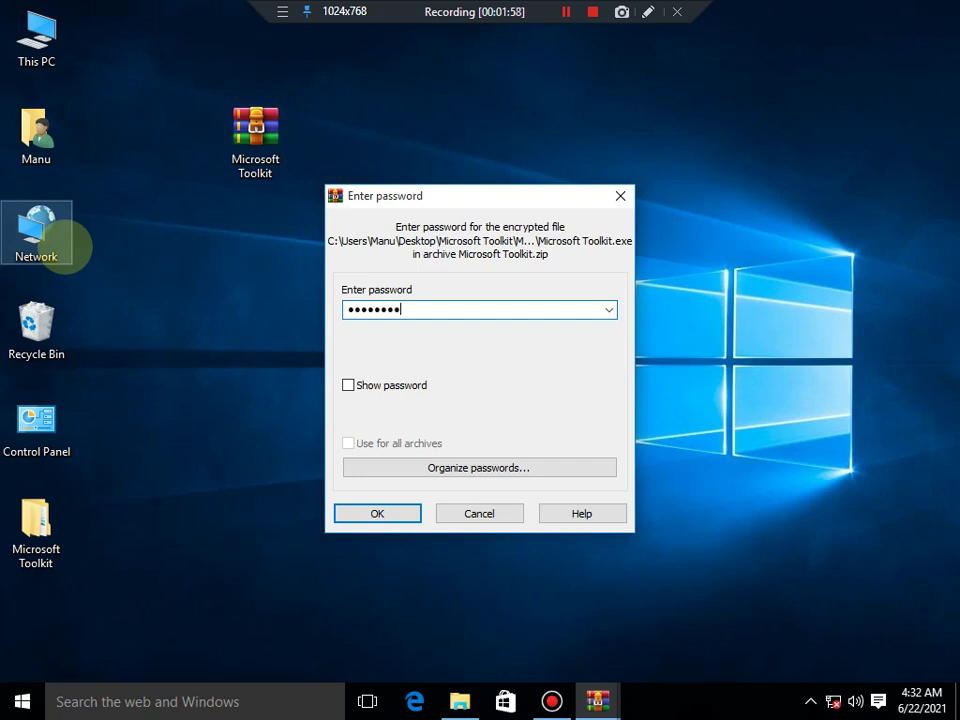
text(•)
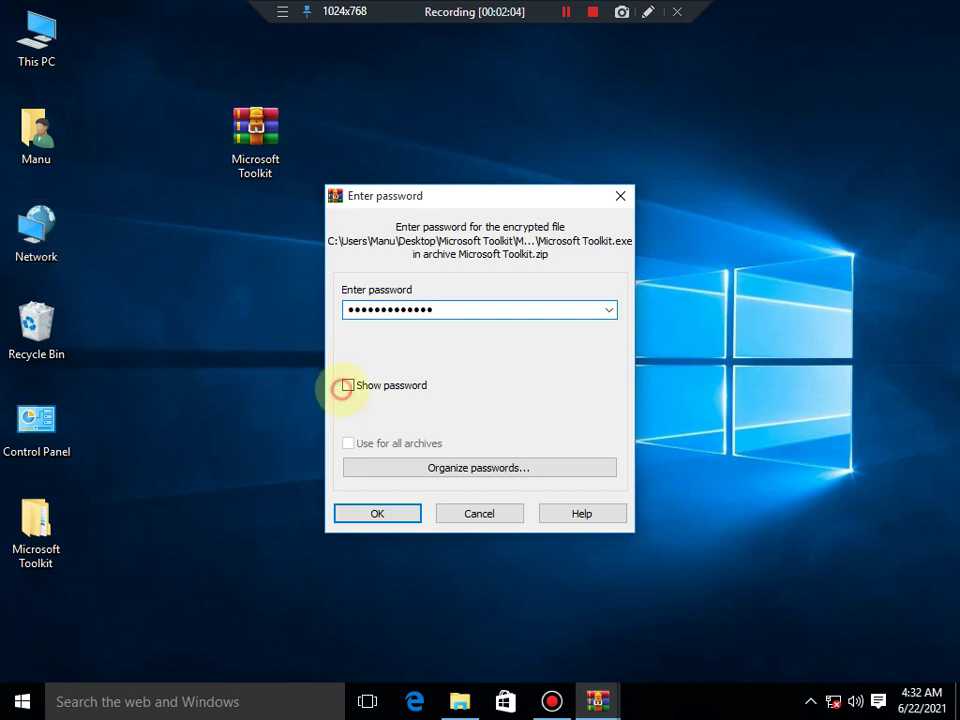
click(348, 385)
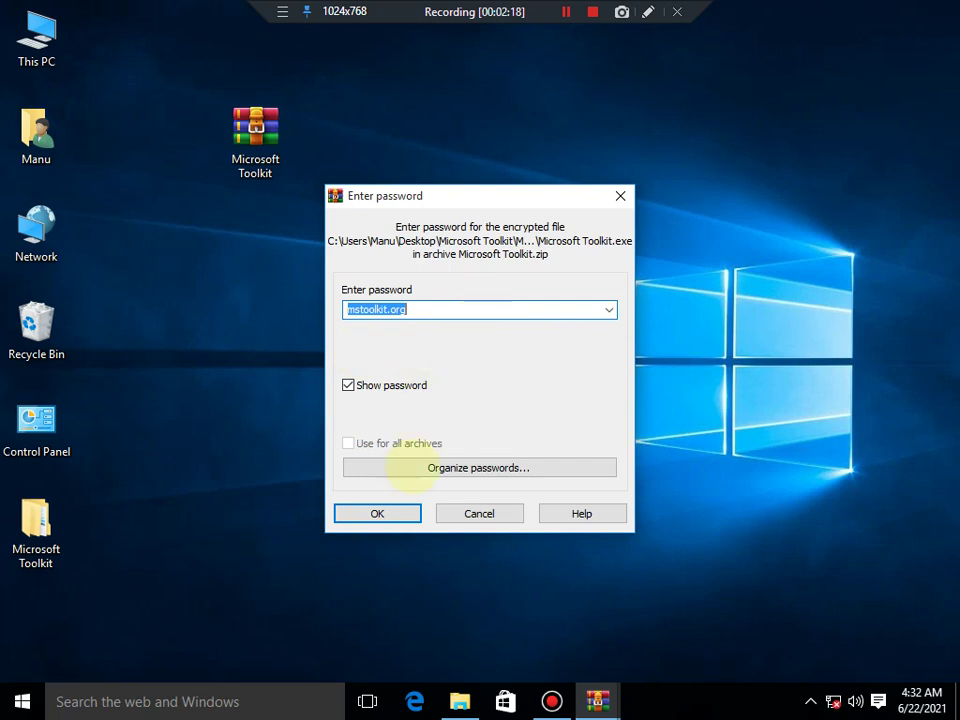
click(396, 517)
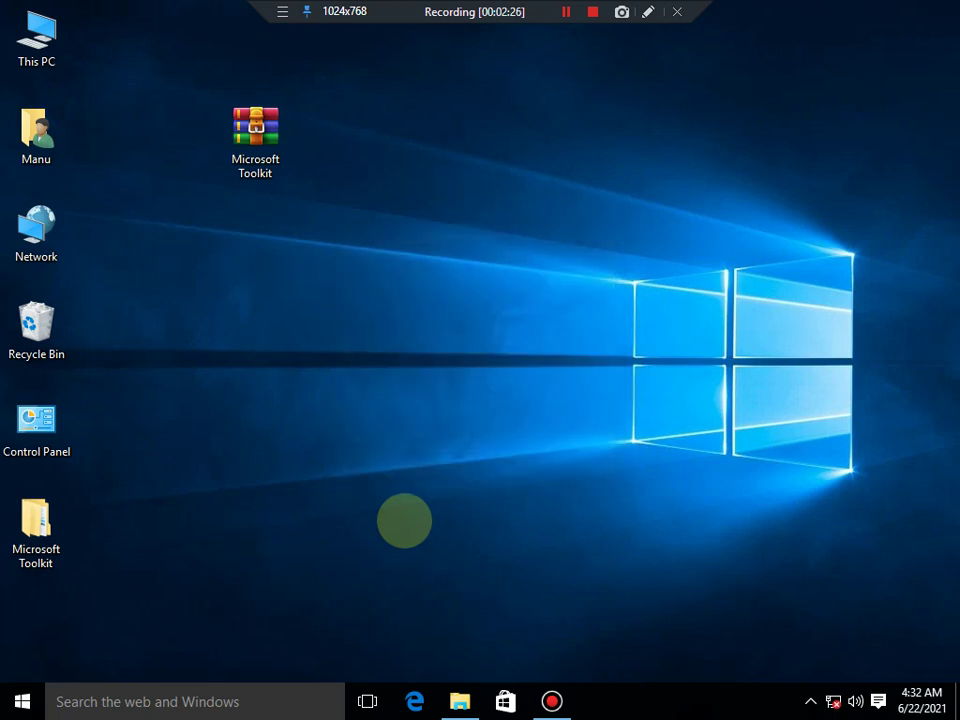
- Move the extracted Microsoft Toolkit folder to the middle of the desktop and open its inner Microsoft Toolkit folder in a maximized window
right_click(374, 269)
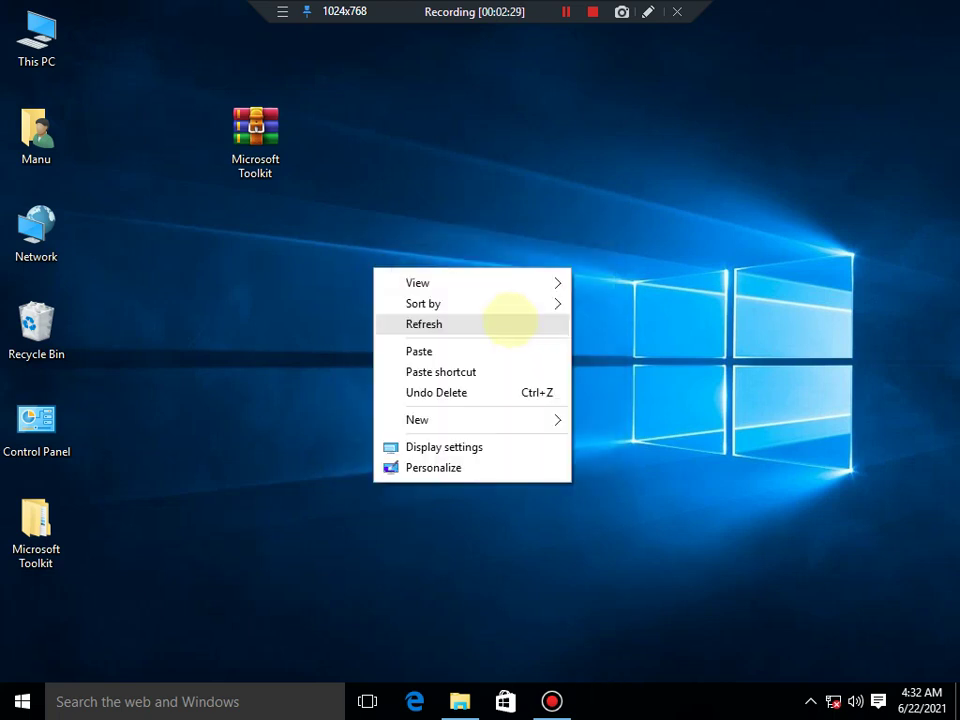
click(508, 325)
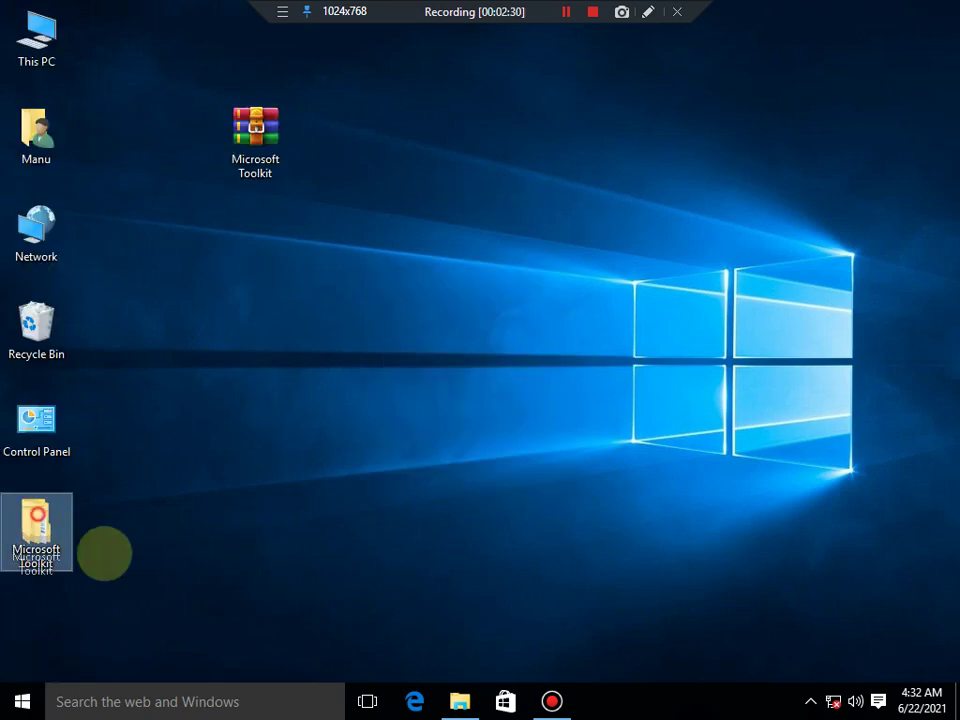
drag(104, 553, 548, 322)
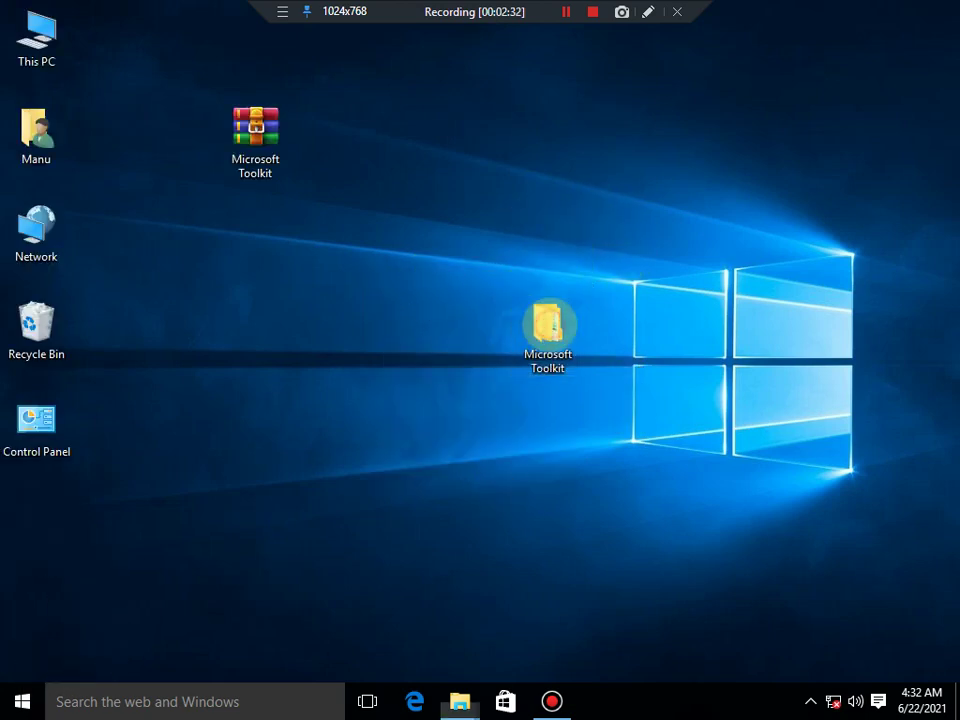
double_click(548, 322)
click(751, 87)
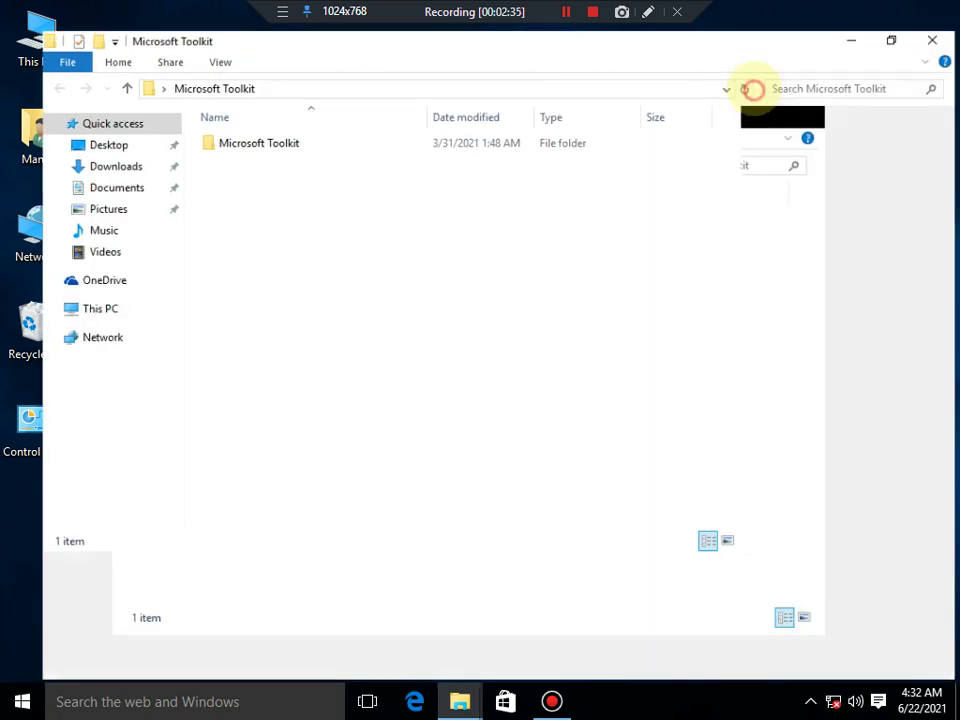
double_click(257, 117)
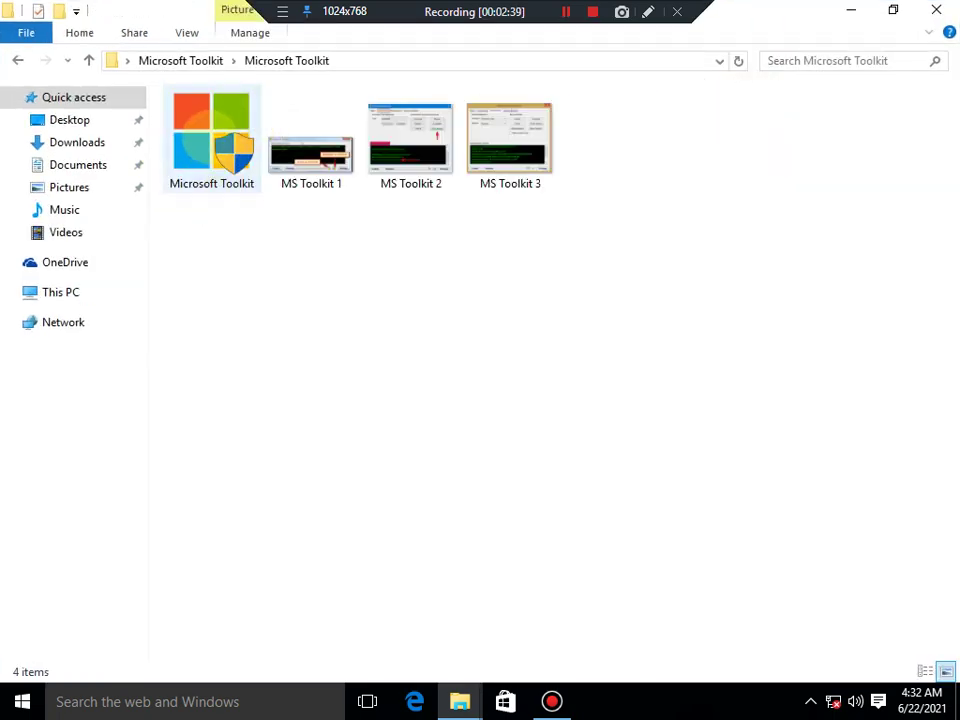
- Launch the Microsoft Toolkit program, load its Windows Toolkit, and close the file window behind it
click(211, 135)
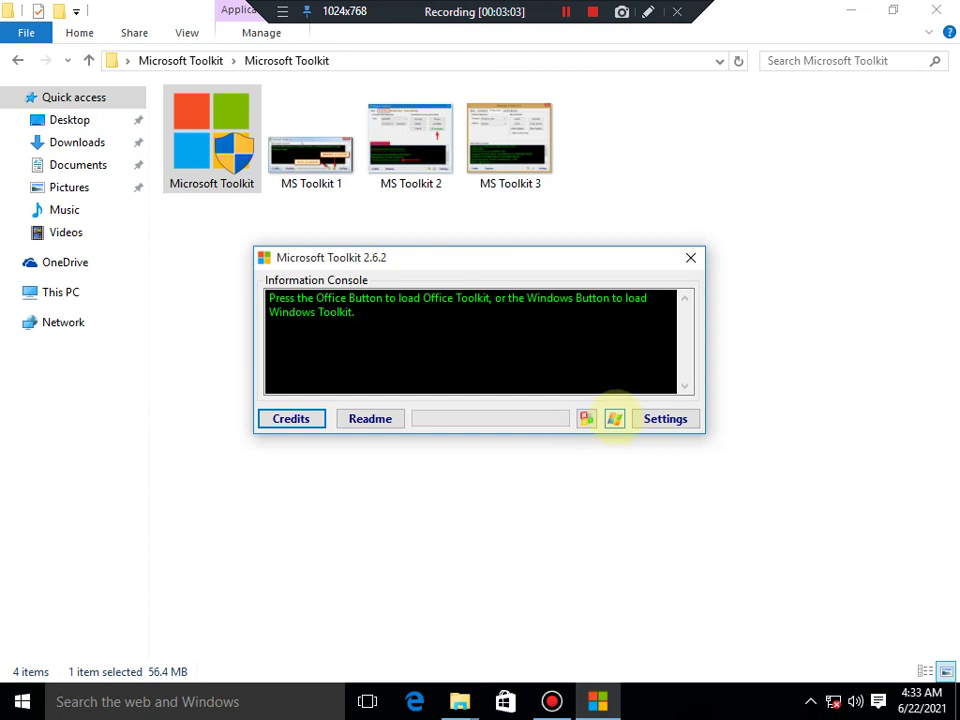
click(614, 418)
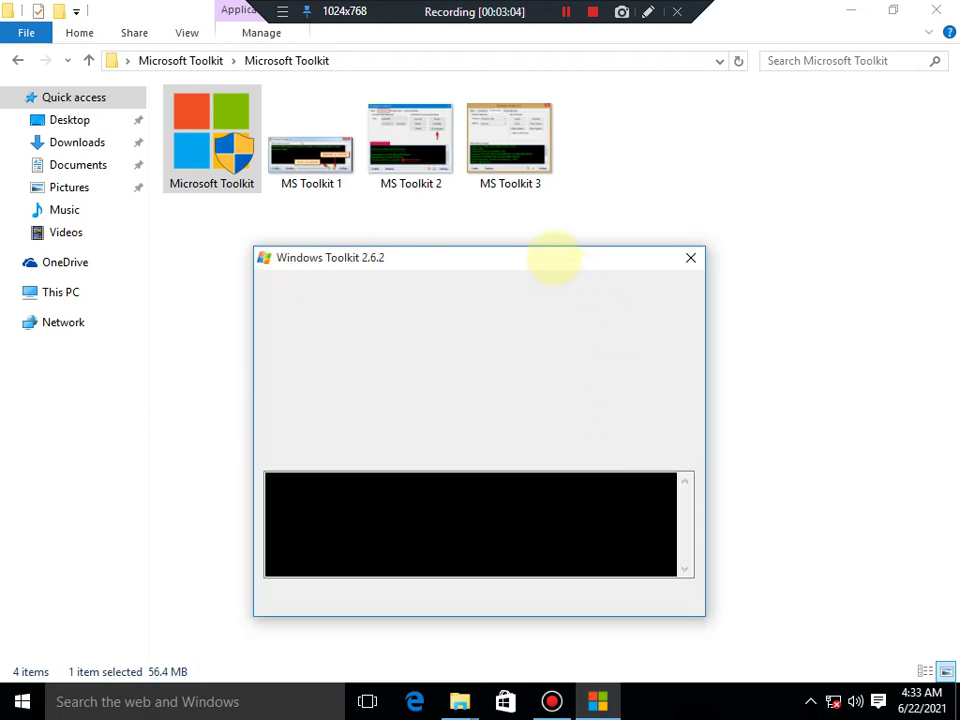
drag(554, 257, 546, 160)
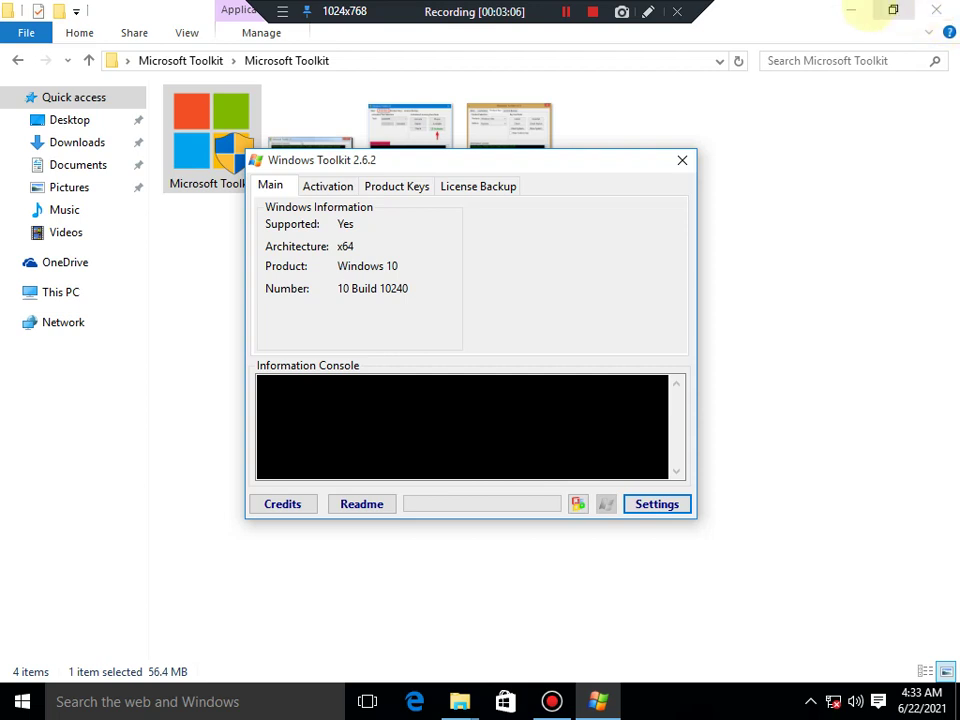
click(936, 10)
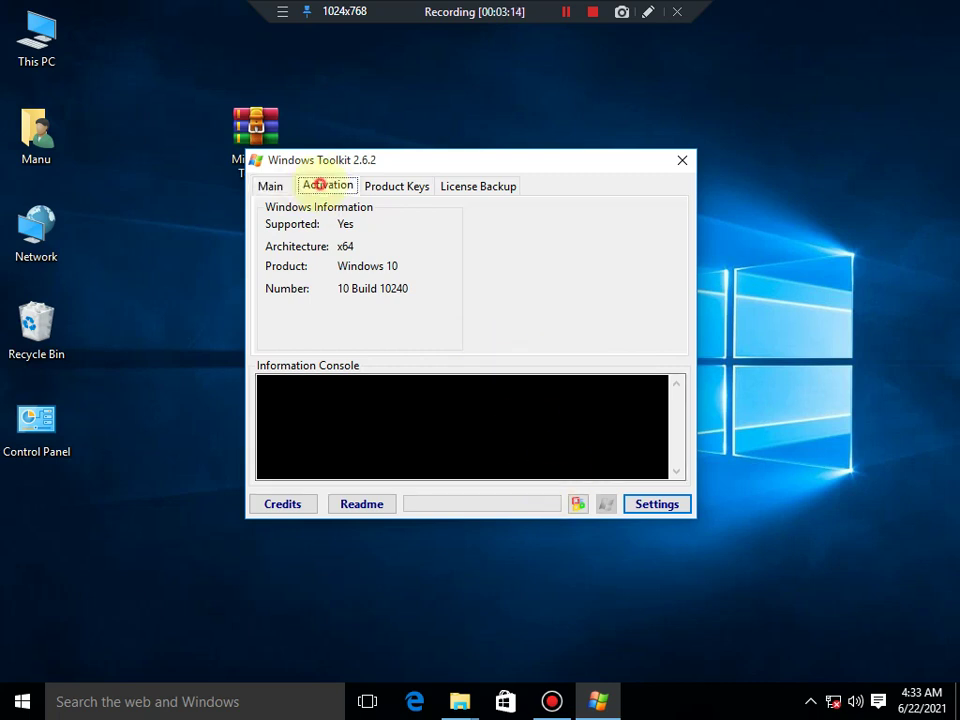
- Install the AutoKMS tool from the toolkit's activation functions
click(322, 184)
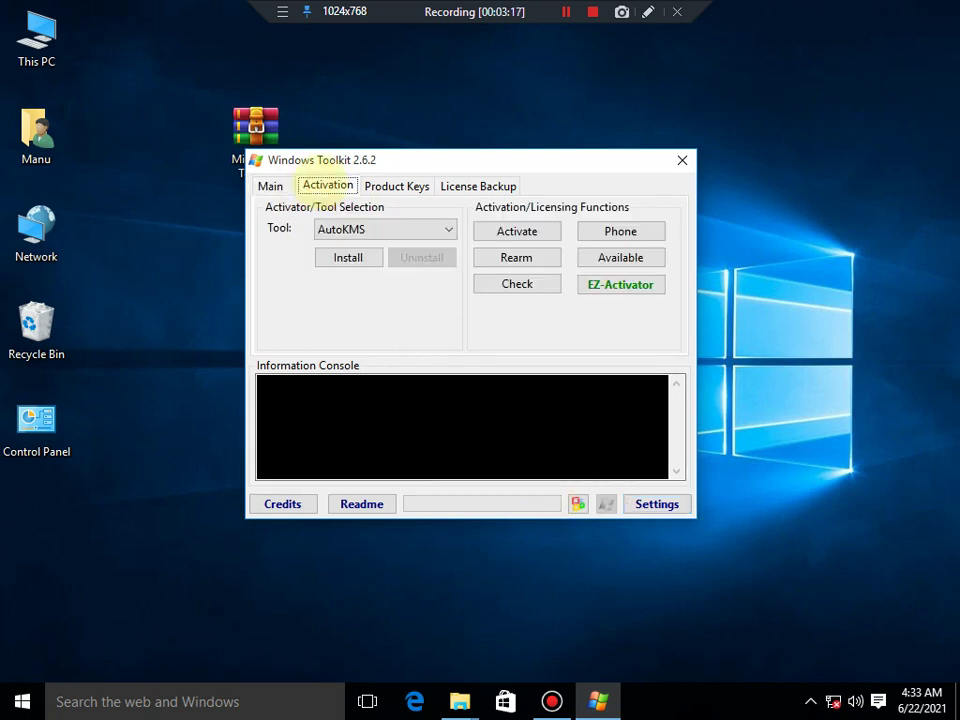
click(348, 258)
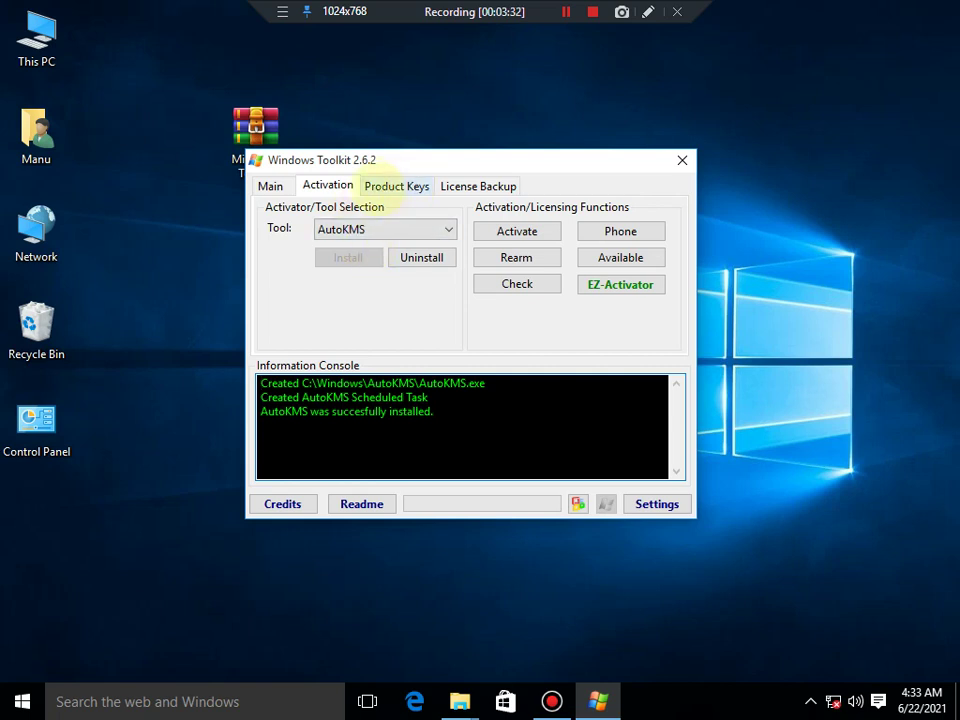
- Install the product key for product Windows 10, edition Professional, in the Windows Toolkit
click(396, 184)
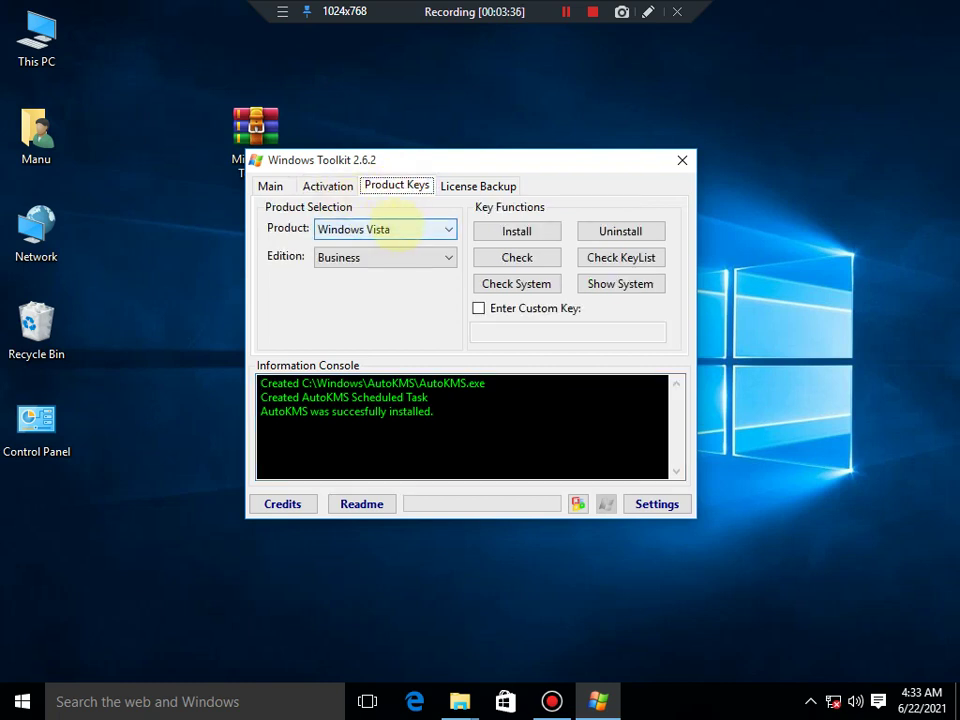
click(430, 216)
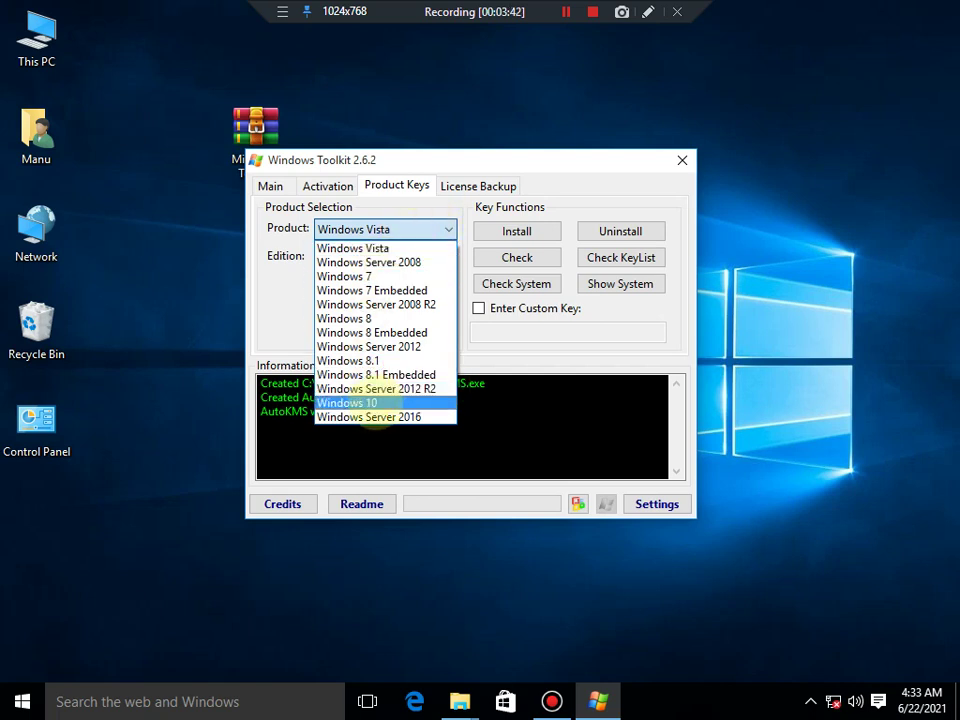
click(378, 403)
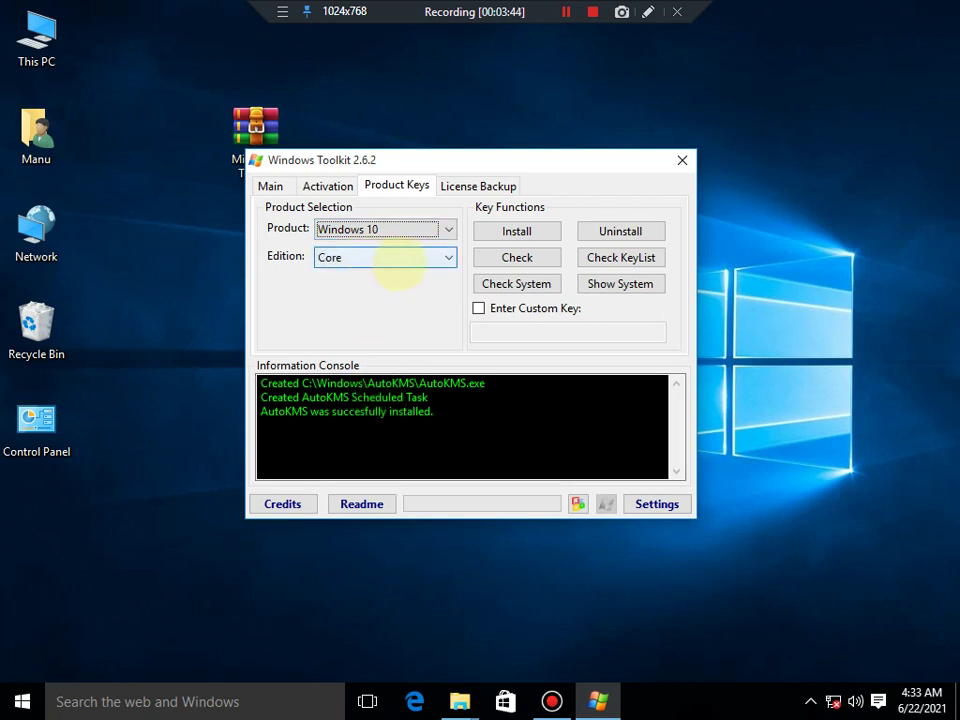
click(437, 258)
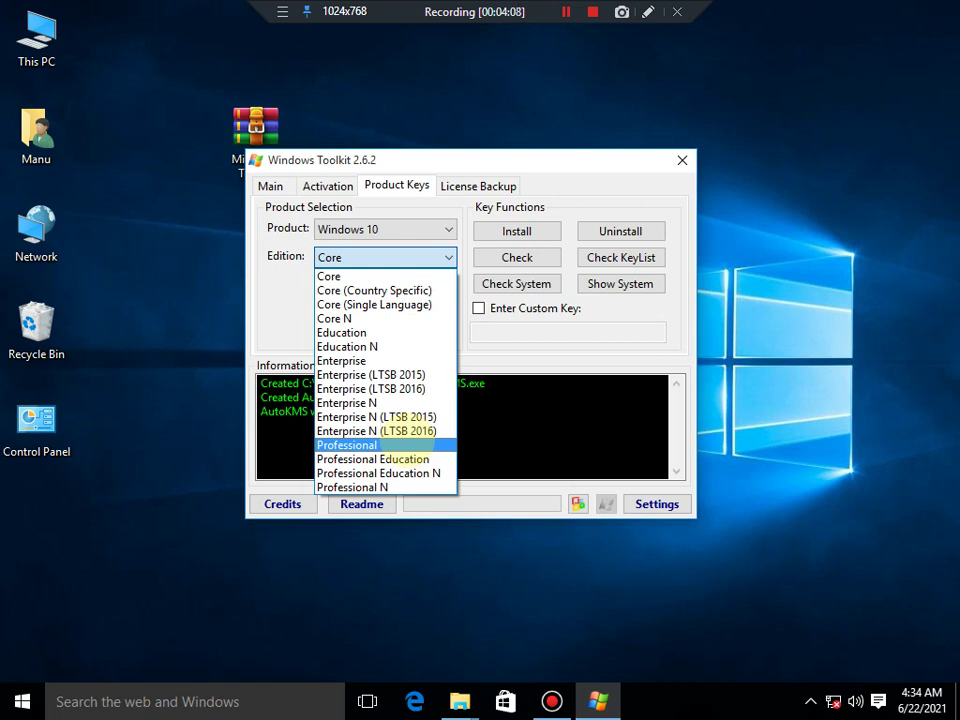
click(405, 444)
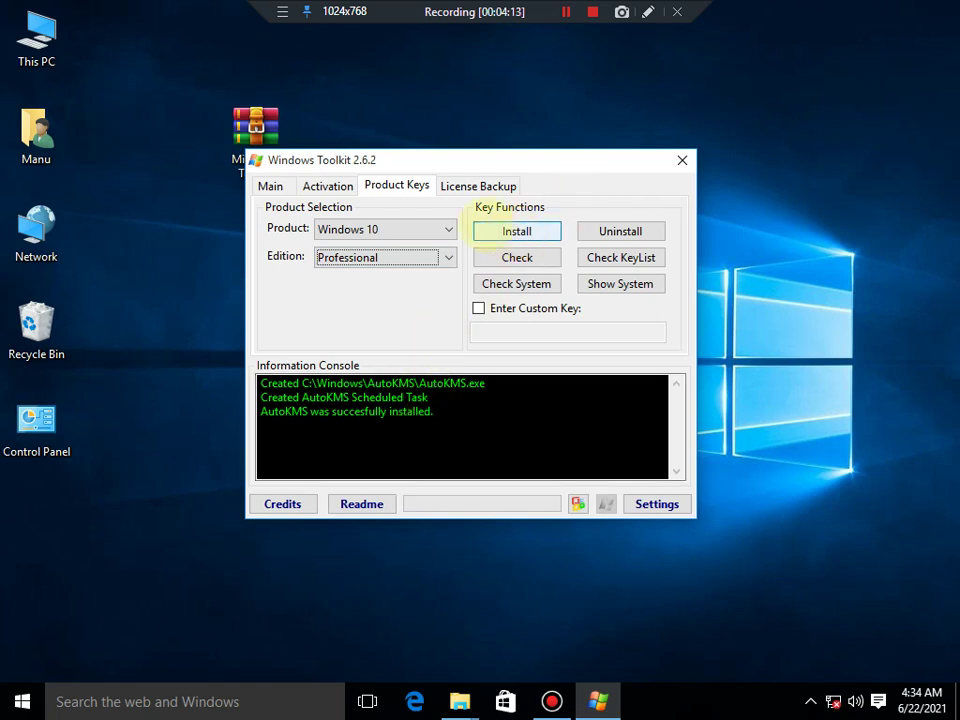
click(516, 230)
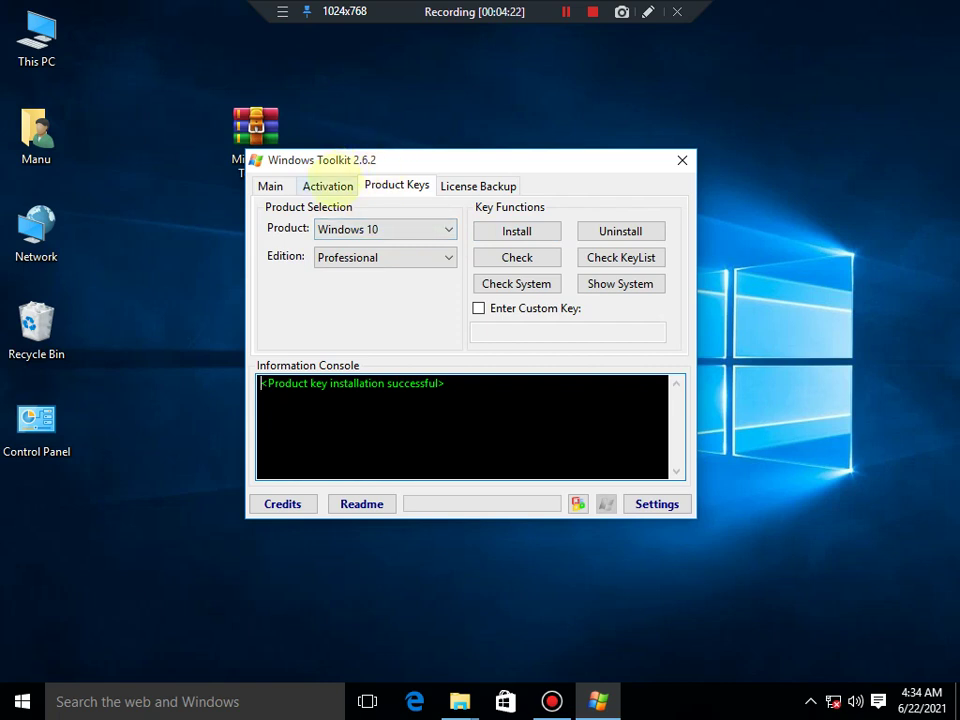
- Activate Windows using the AutoKMS tool, then close the Windows Toolkit and refresh the desktop
click(328, 186)
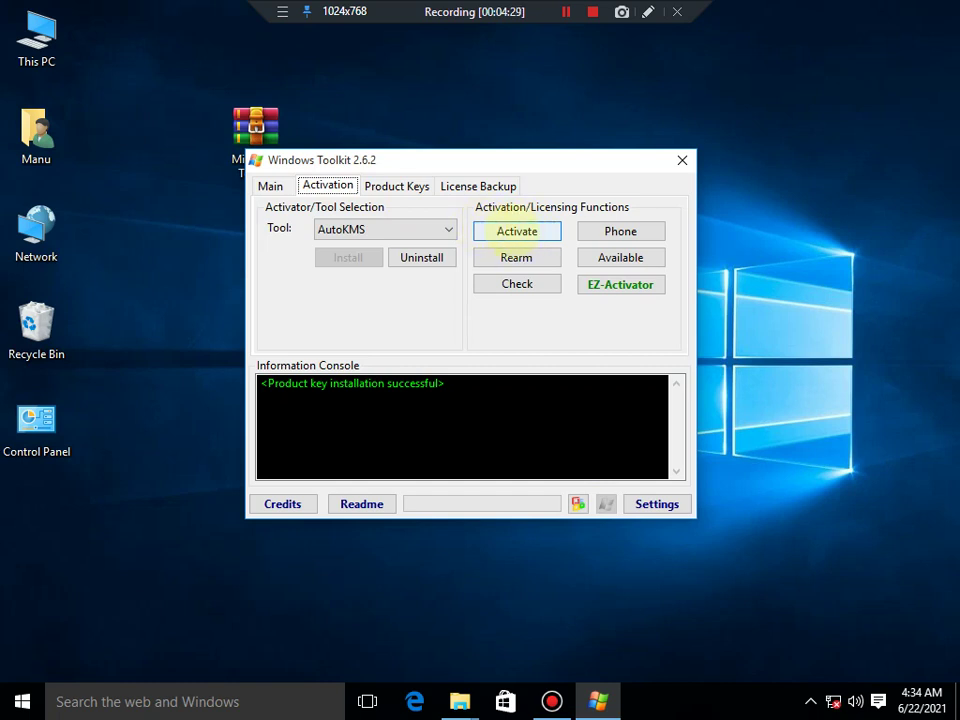
click(512, 231)
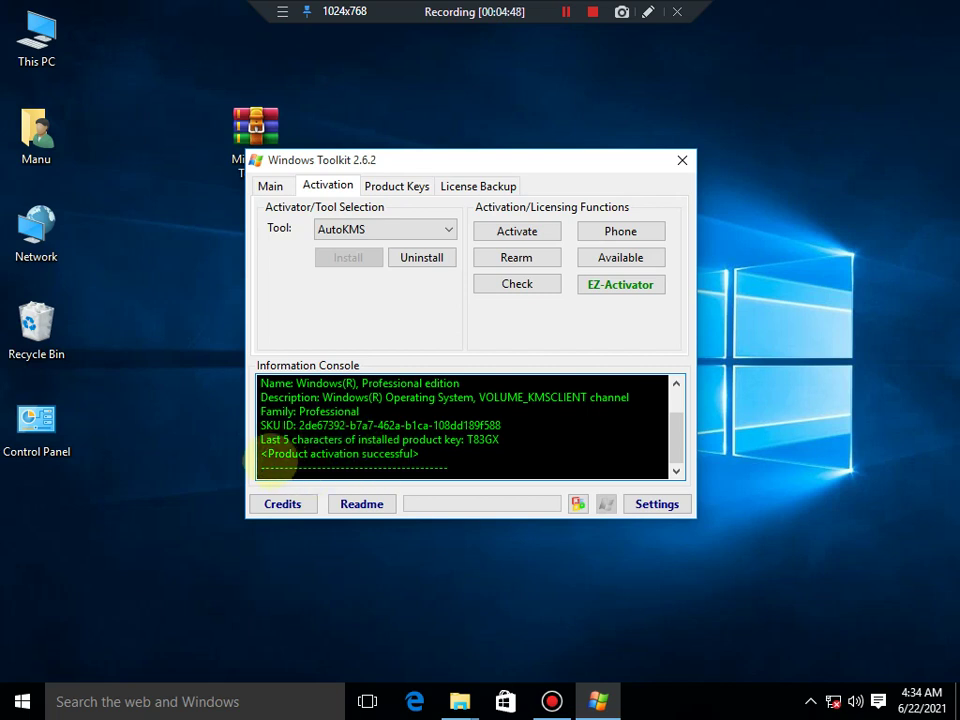
drag(268, 453, 420, 457)
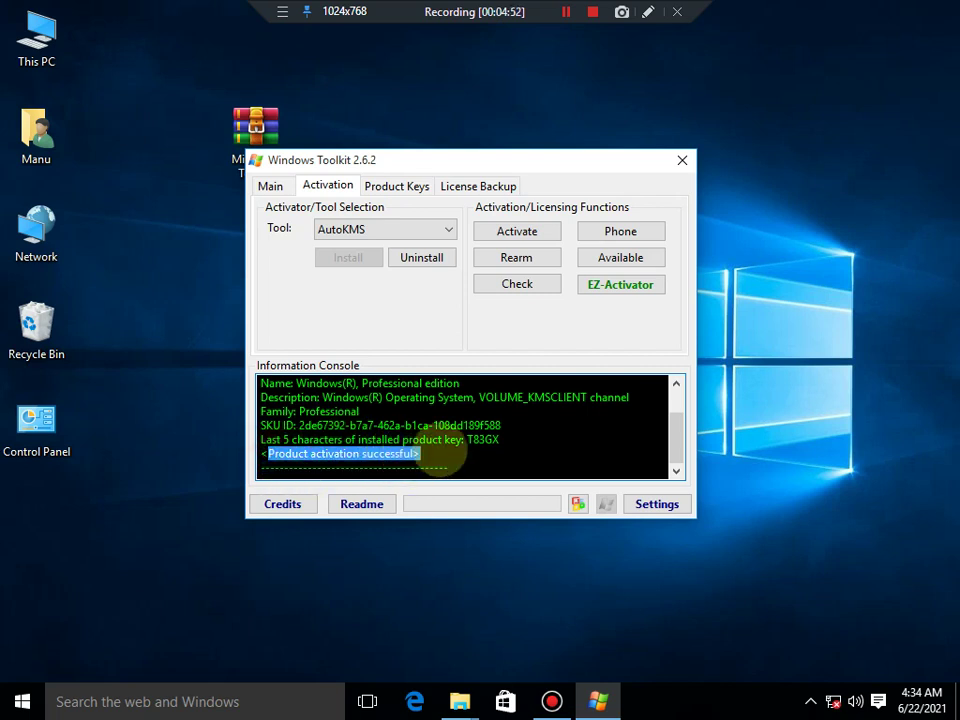
click(441, 457)
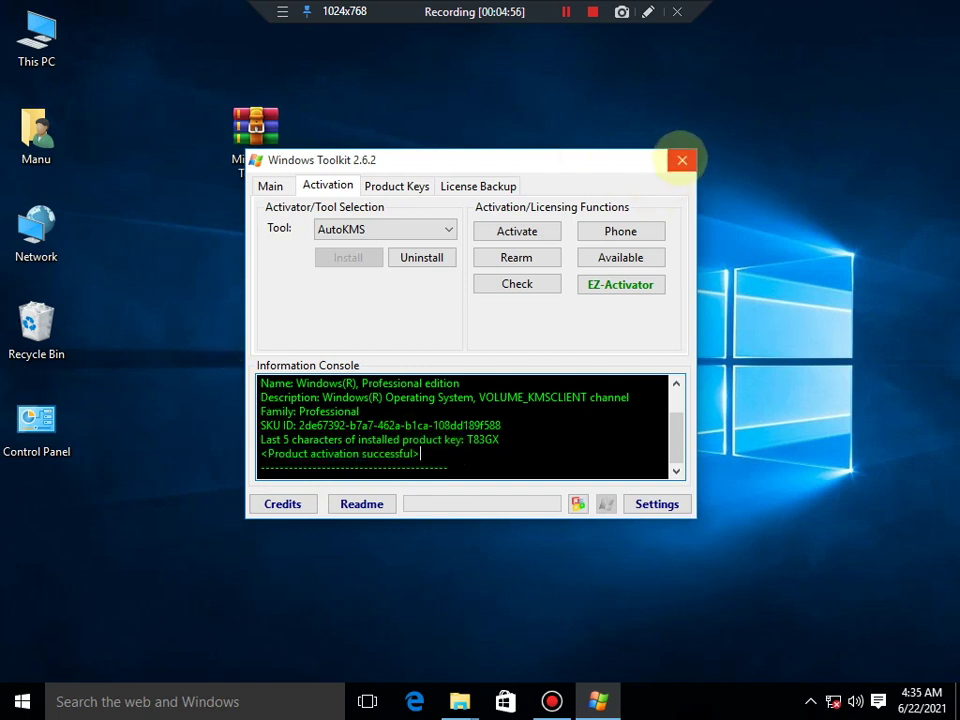
click(681, 160)
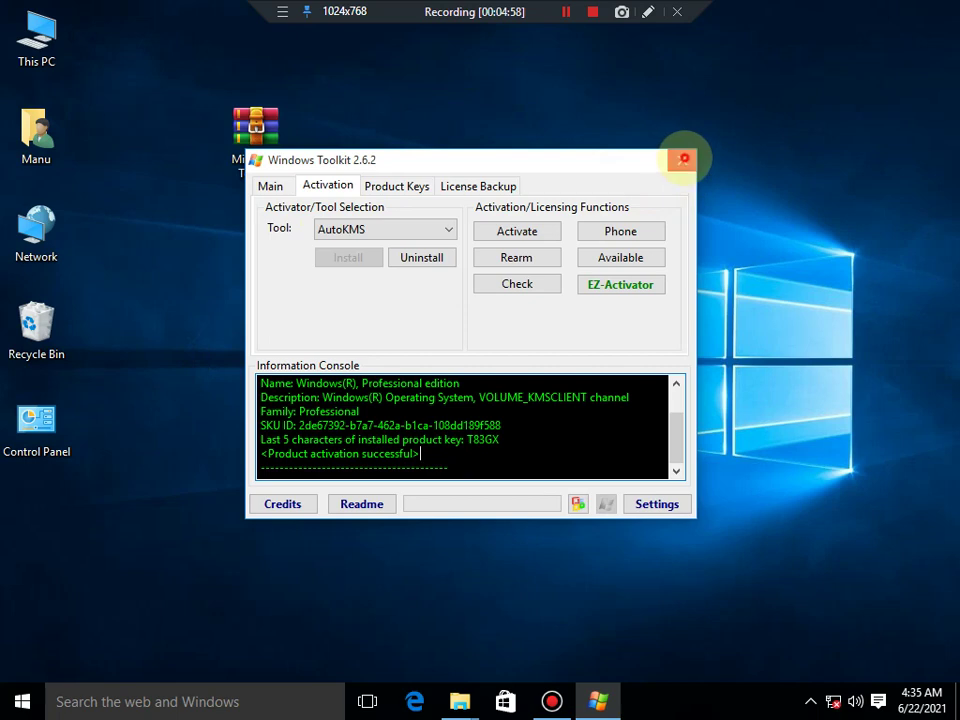
right_click(389, 156)
click(500, 211)
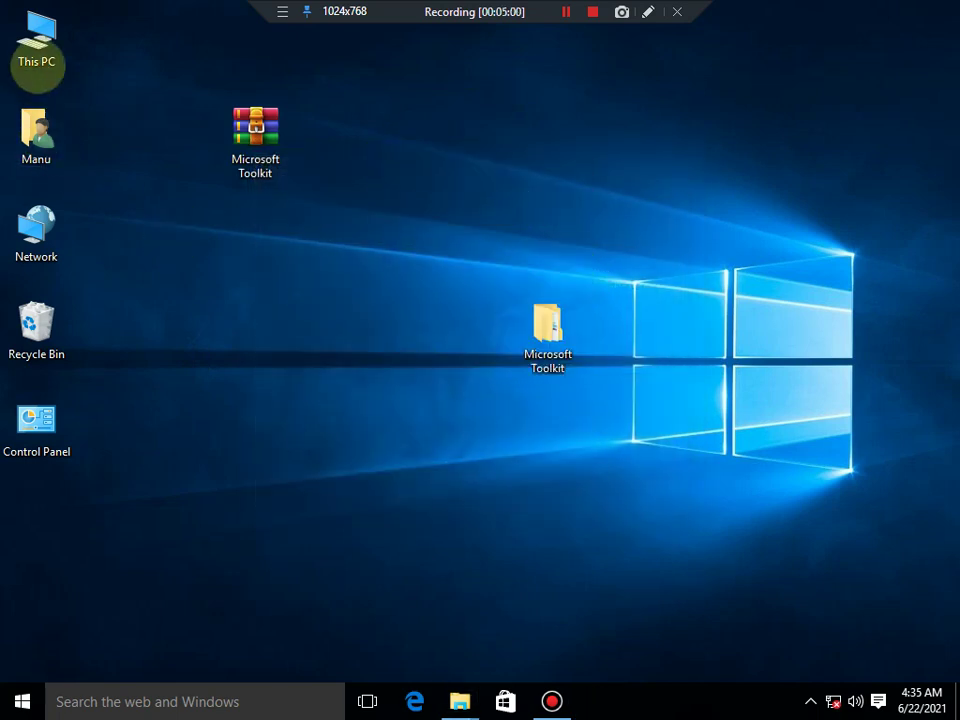
- Check the Windows activation status in the computer's system properties and close the System window
right_click(34, 54)
click(178, 273)
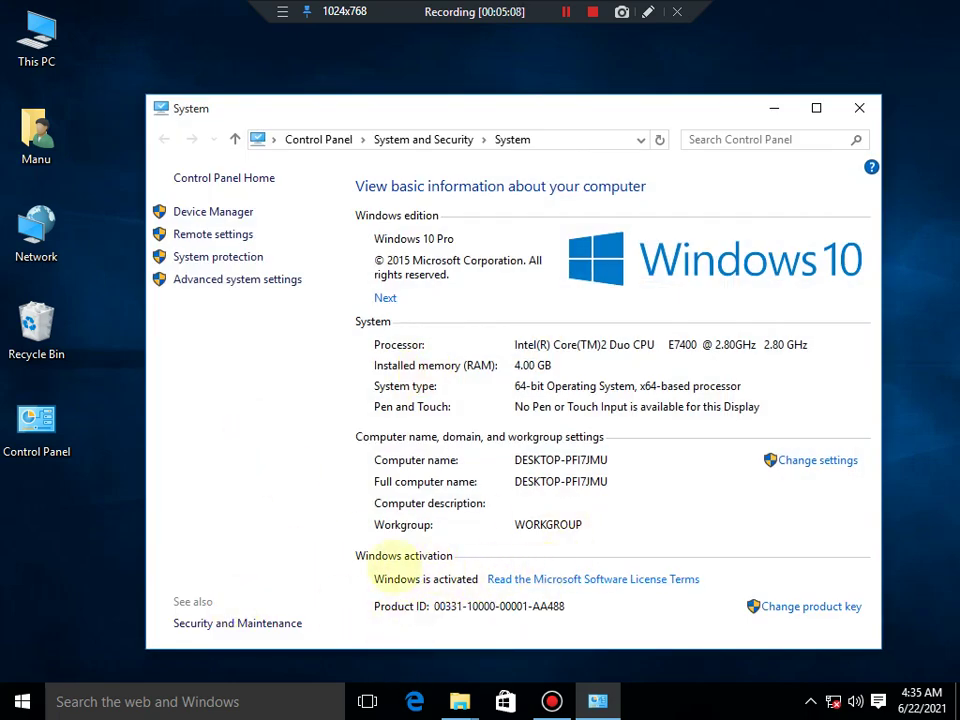
click(376, 578)
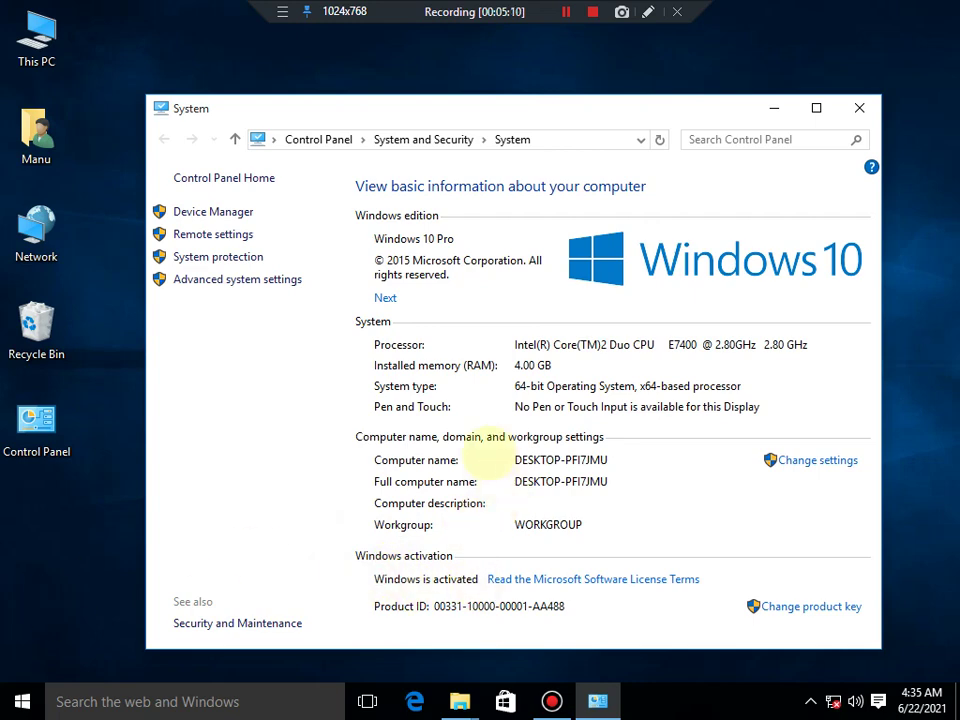
click(859, 107)
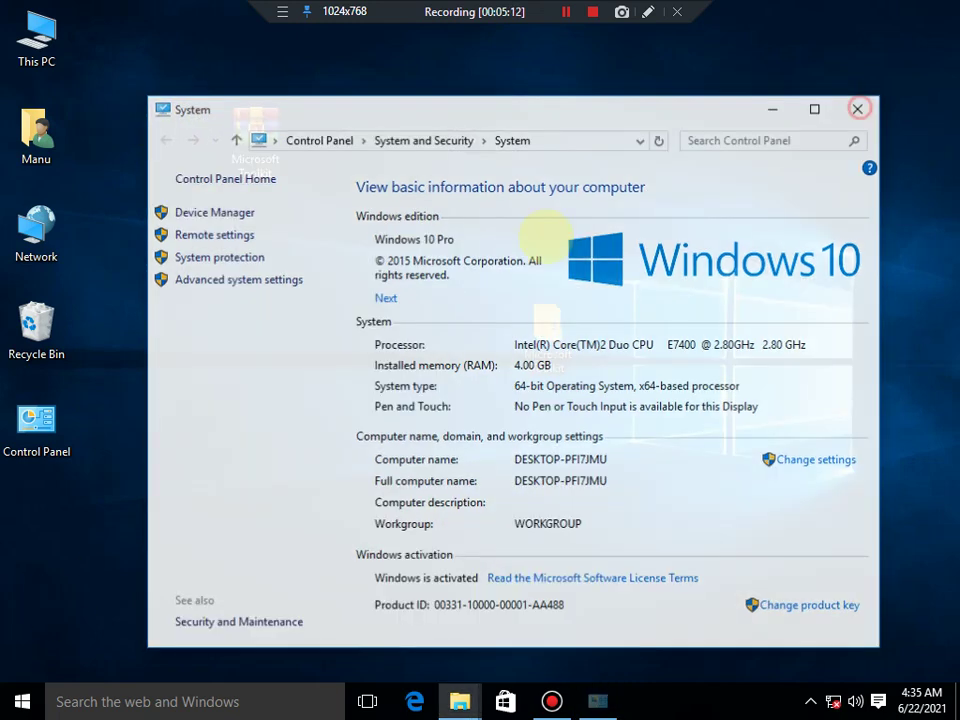
- Move the extracted Microsoft Toolkit folder on the desktop beside its archive and refresh the desktop
right_click(452, 208)
click(500, 262)
drag(538, 294, 130, 95)
right_click(472, 192)
click(535, 246)
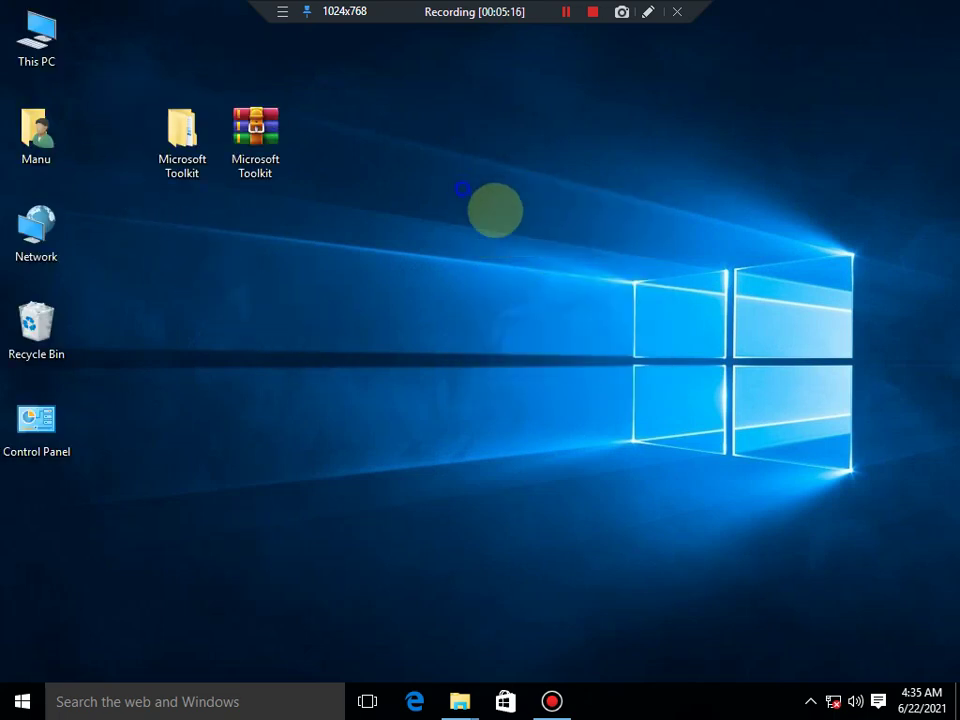
right_click(464, 190)
click(525, 244)
right_click(483, 211)
click(527, 264)
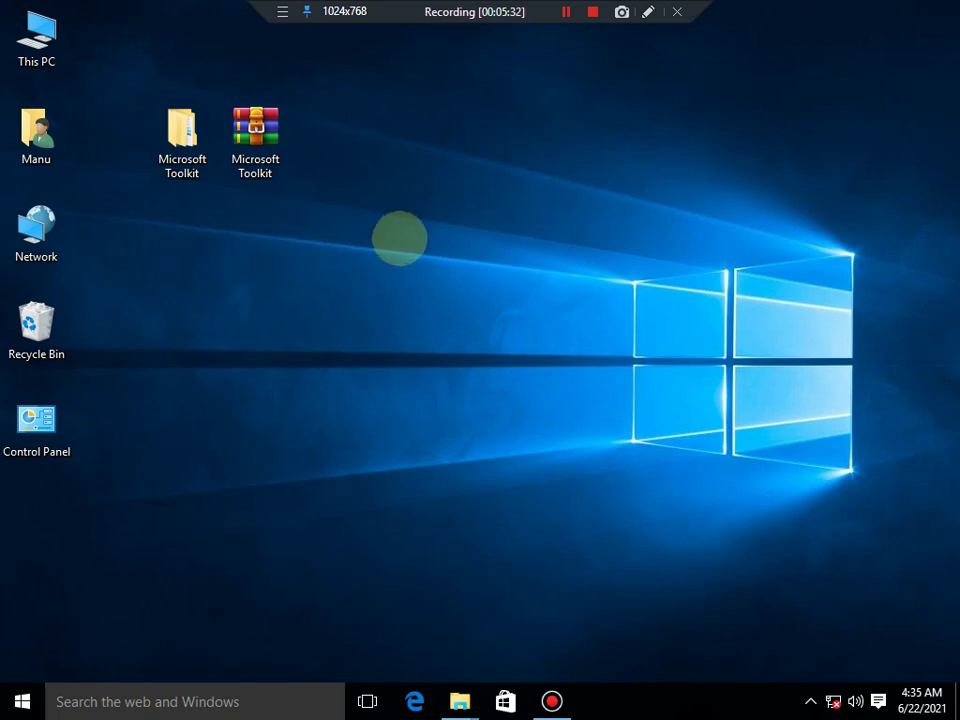
right_click(399, 189)
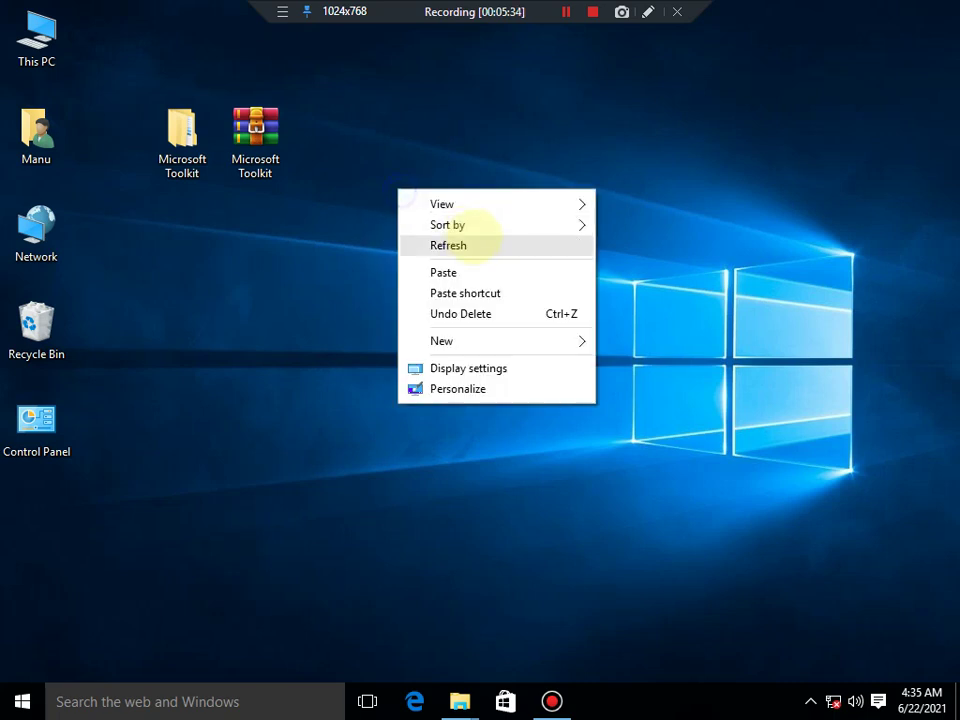
click(477, 245)
right_click(431, 208)
click(499, 264)
right_click(461, 225)
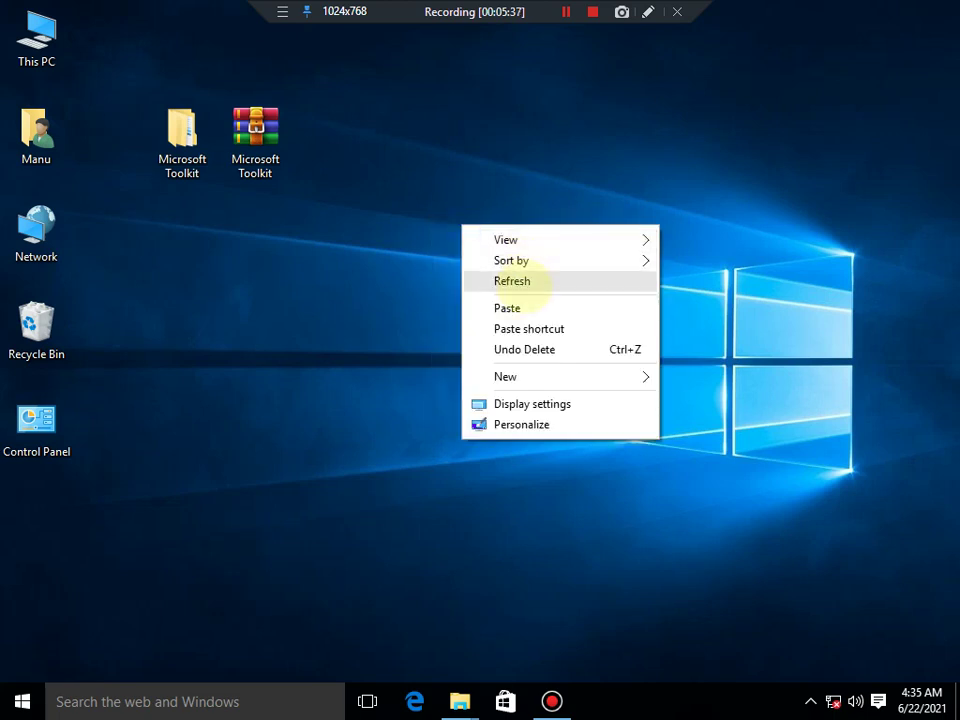